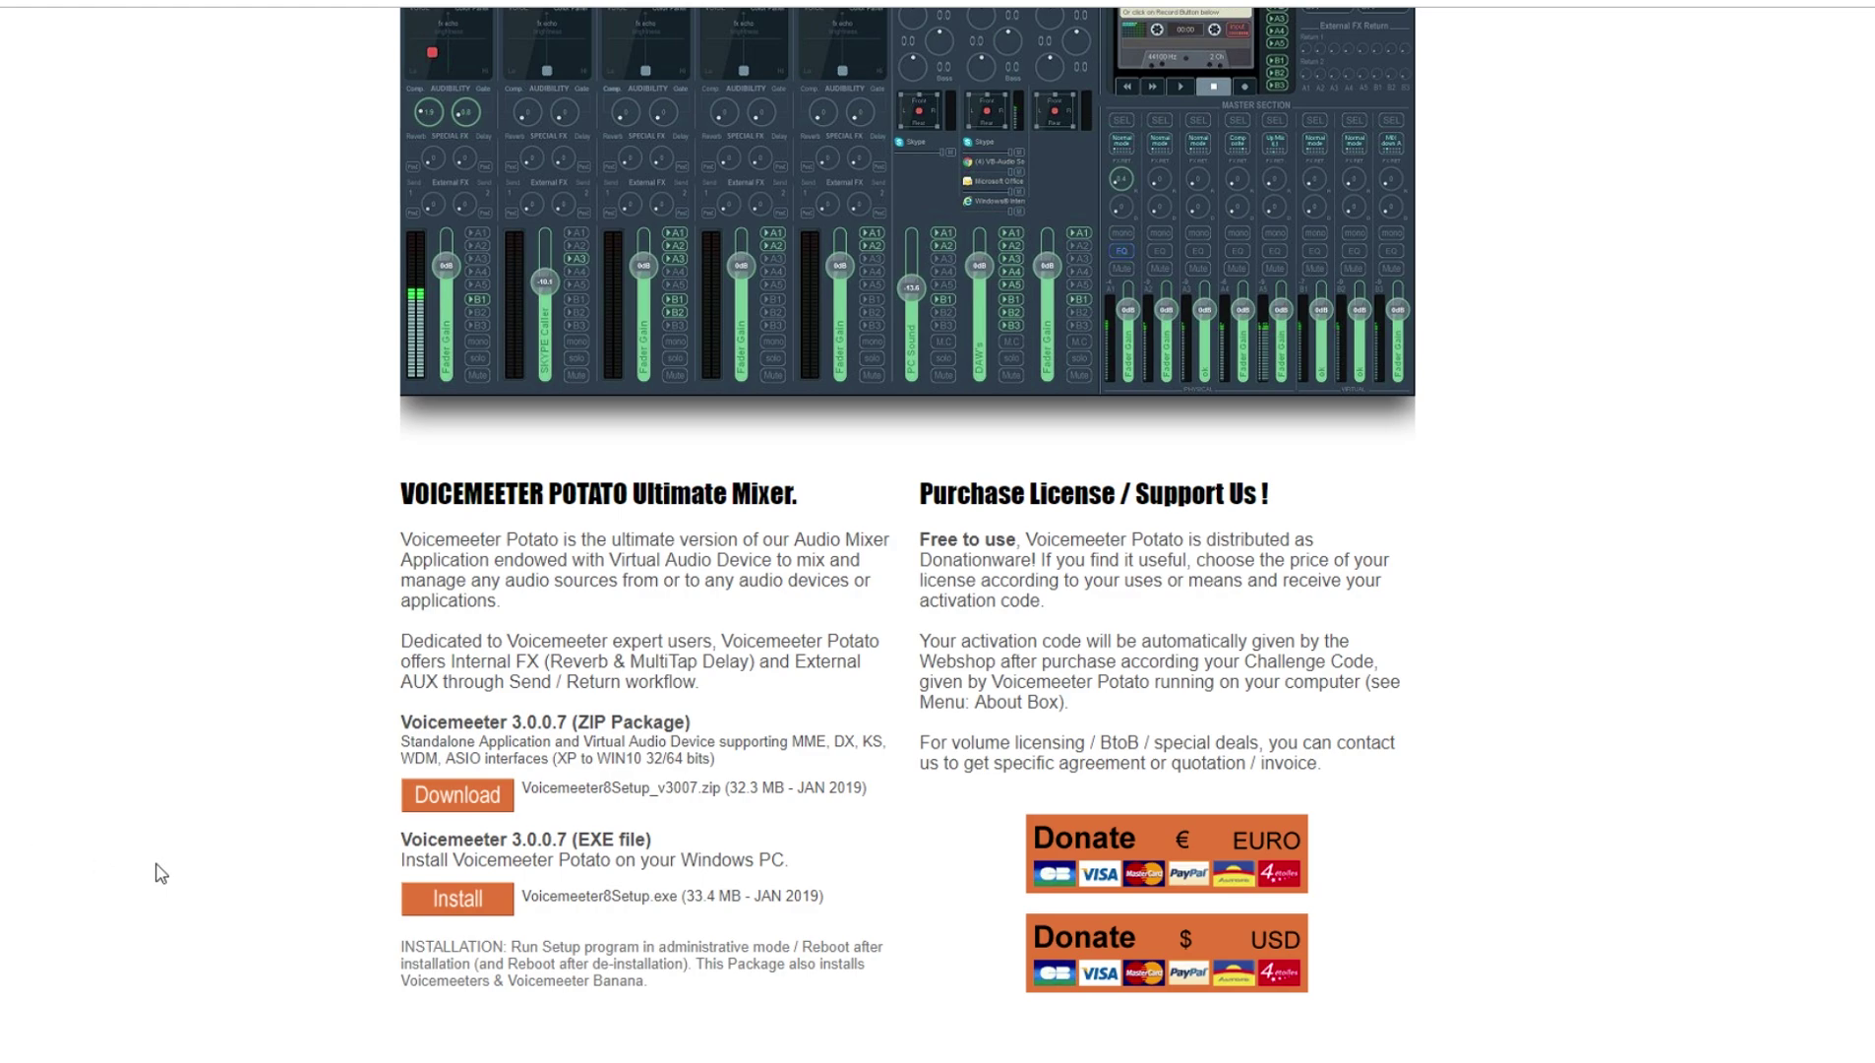
- Examine the ZIP and EXE download options on the Voicemeeter Potato page and return to the Banana page
{"action": "scroll", "coordinate": [423, 728], "scroll_direction": "down", "scroll_amount": 3}
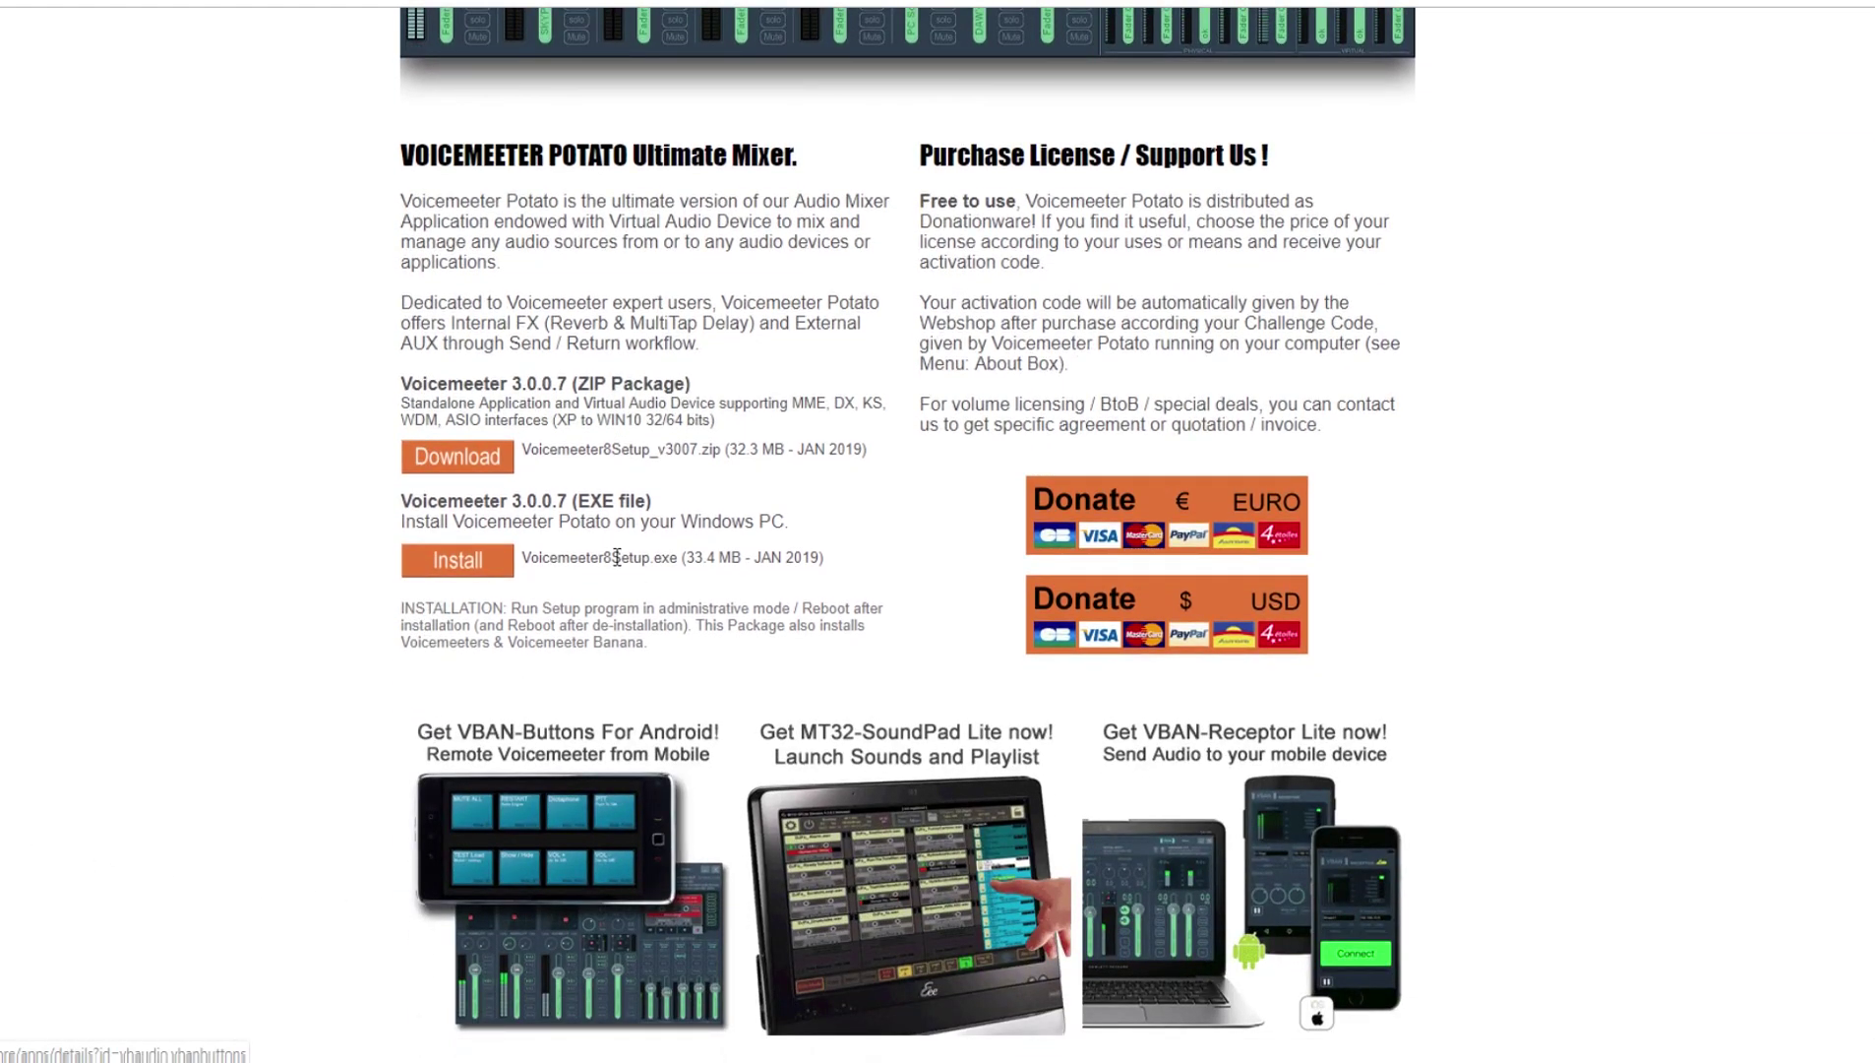
{"action": "left_click_drag", "start_coordinate": [651, 501], "coordinate": [333, 510]}
{"action": "left_click", "coordinate": [606, 489]}
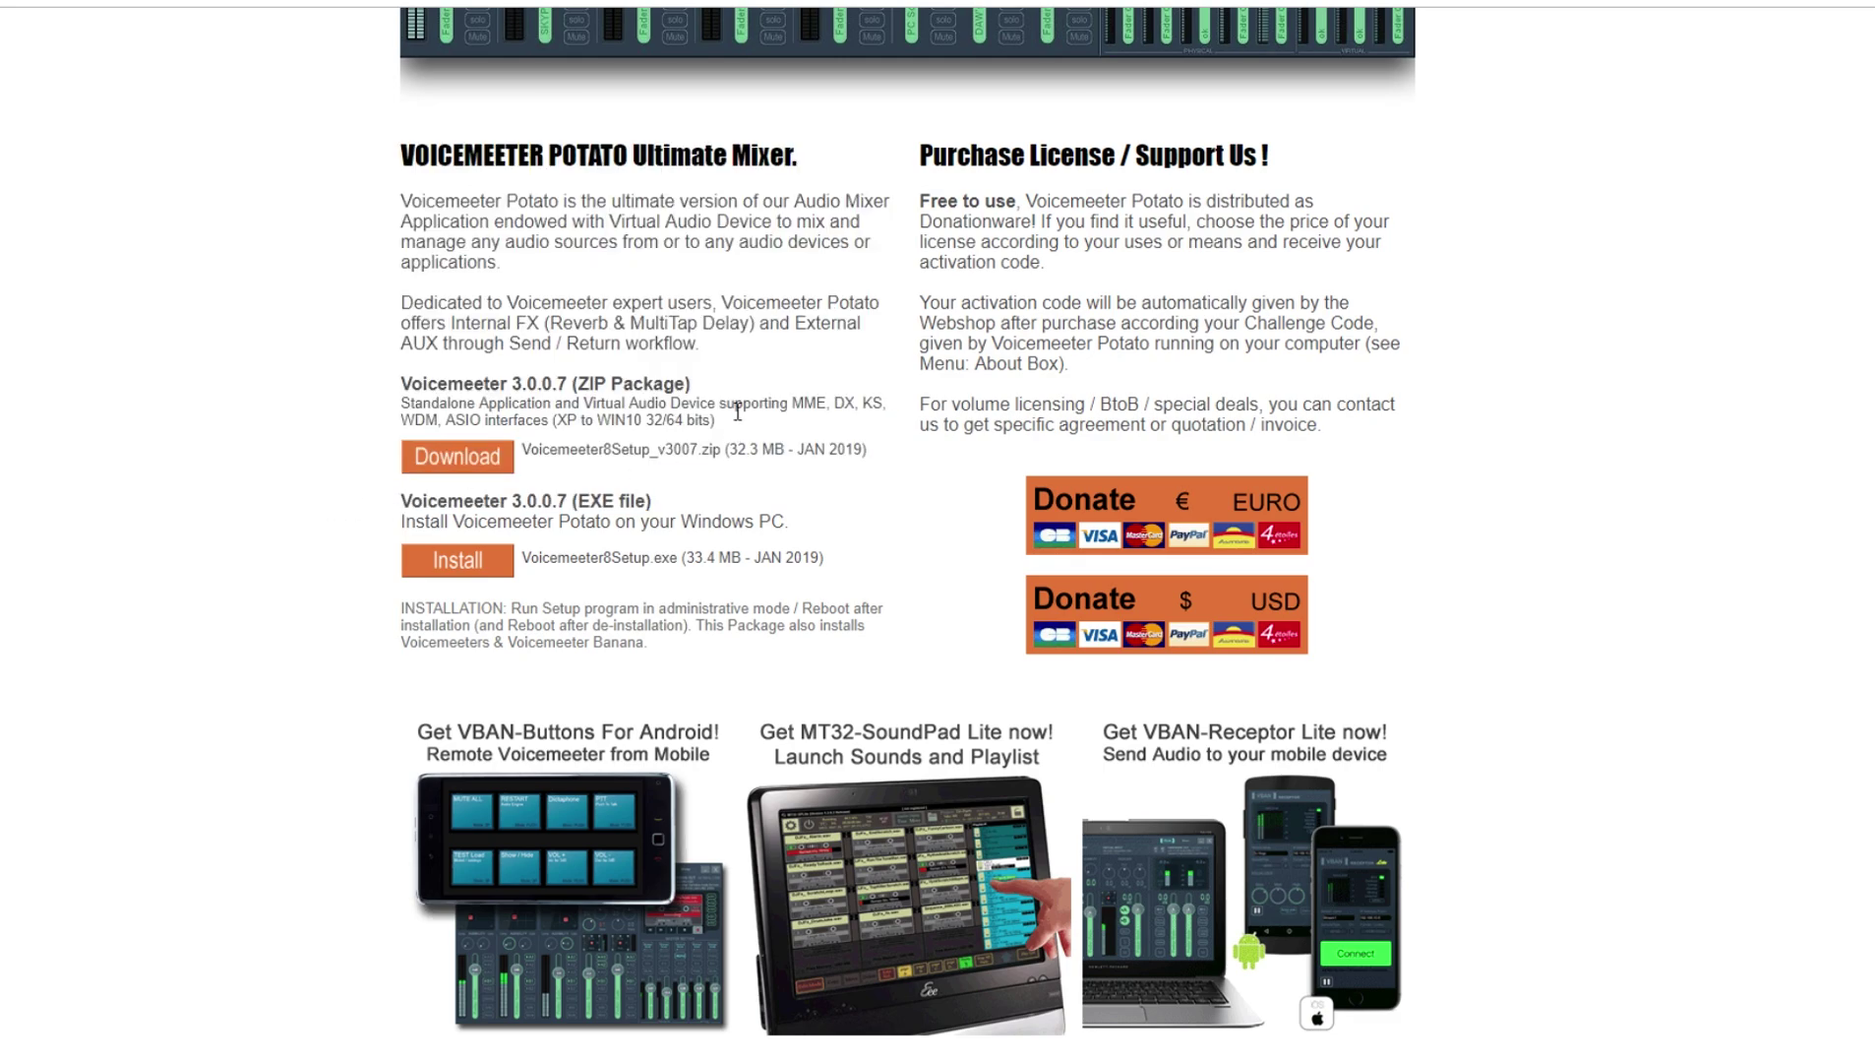
{"action": "left_click_drag", "start_coordinate": [666, 501], "coordinate": [413, 503]}
{"action": "left_click", "coordinate": [384, 518]}
{"action": "left_click_drag", "start_coordinate": [697, 385], "coordinate": [357, 464]}
{"action": "left_click", "coordinate": [352, 448]}
{"action": "scroll", "coordinate": [356, 451], "scroll_direction": "up", "scroll_amount": 7}
{"action": "key", "text": "alt+Left"}
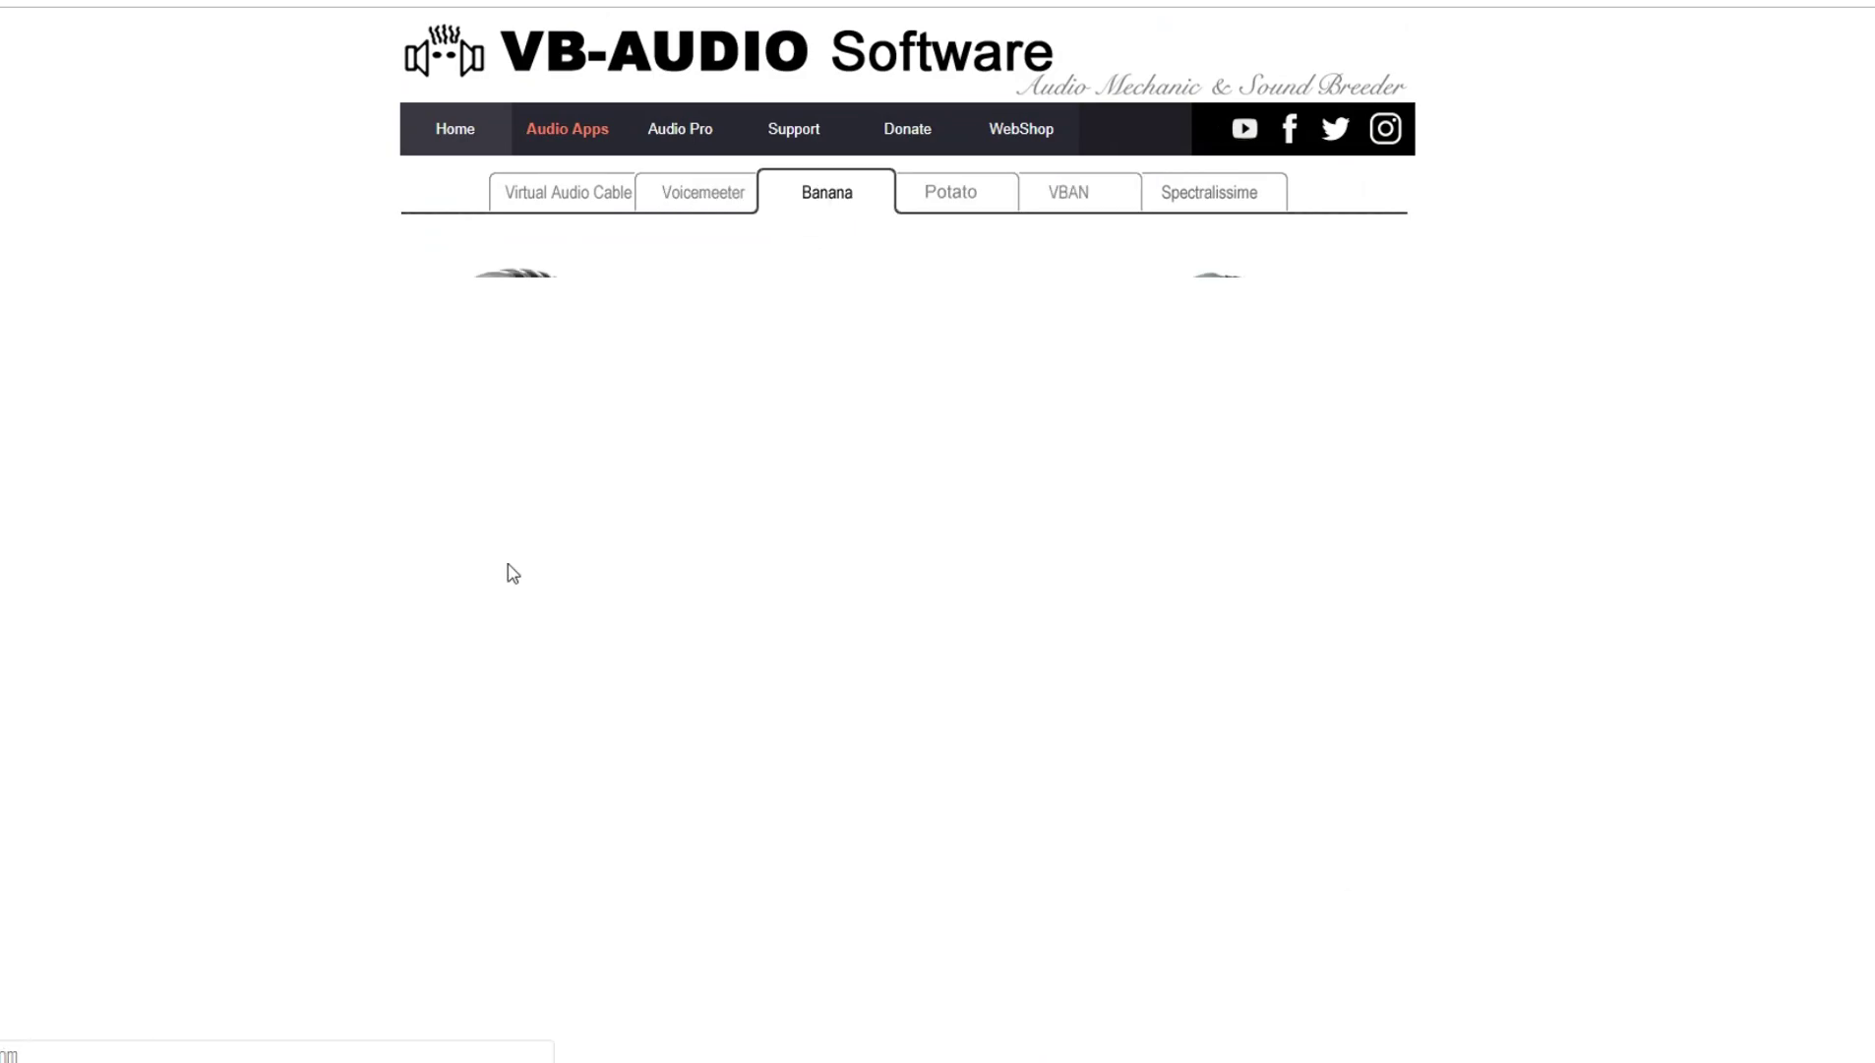
{"action": "scroll", "coordinate": [511, 573], "scroll_direction": "down", "scroll_amount": 2}
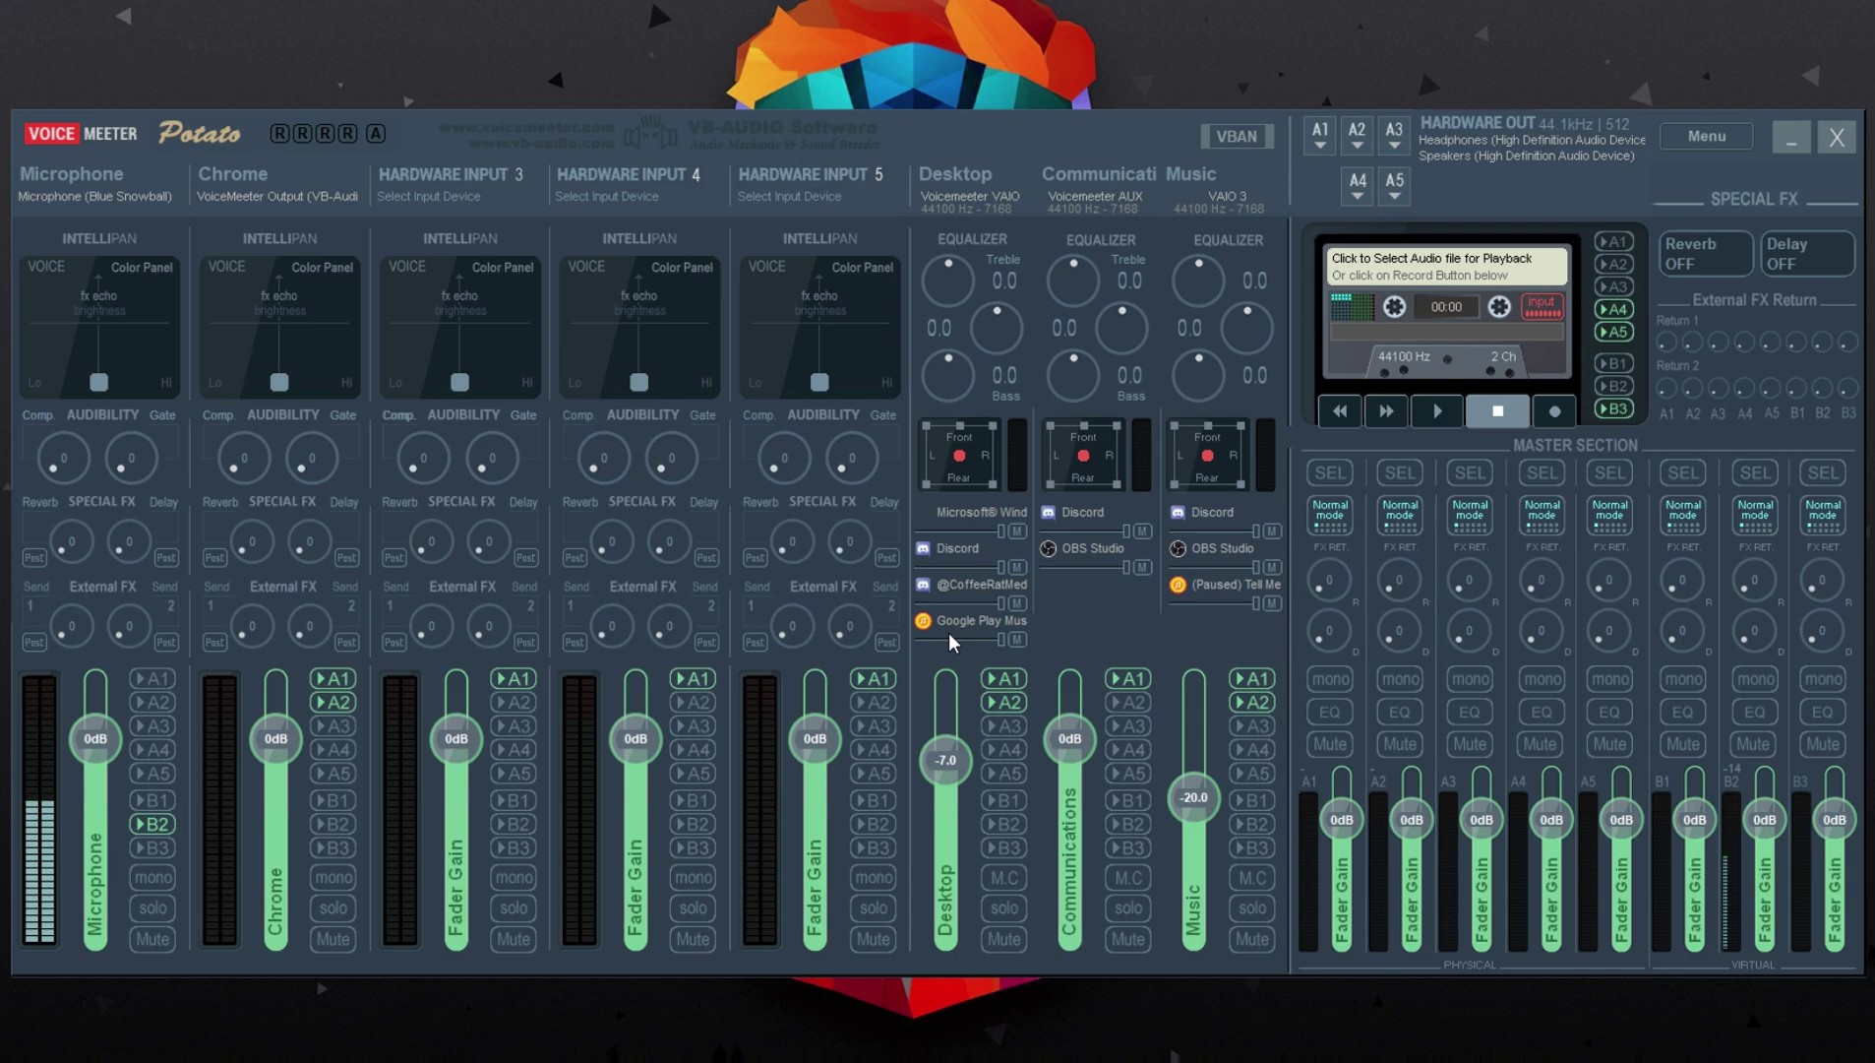
- Check the editable name of the Desktop strip and Voicemeeter's general options, including the audio engine restart settings
{"action": "double_click", "coordinate": [981, 187]}
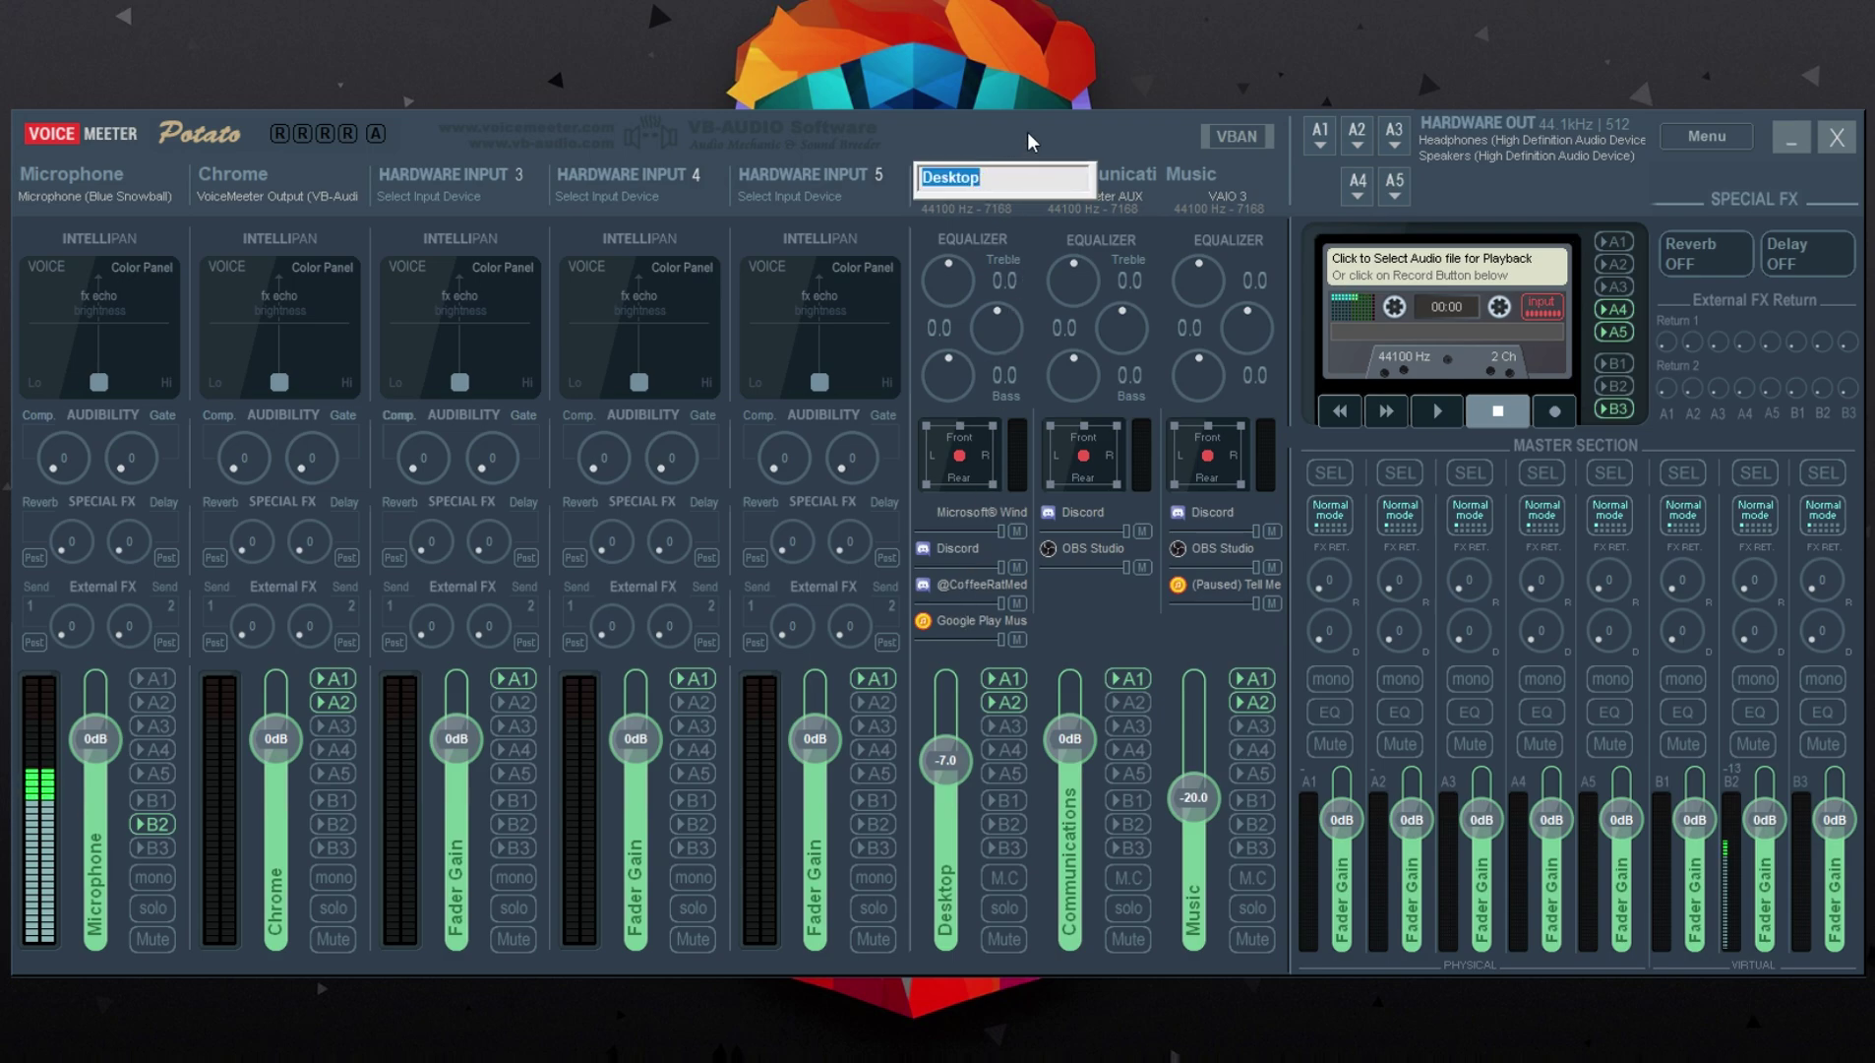
{"action": "key", "text": "Return"}
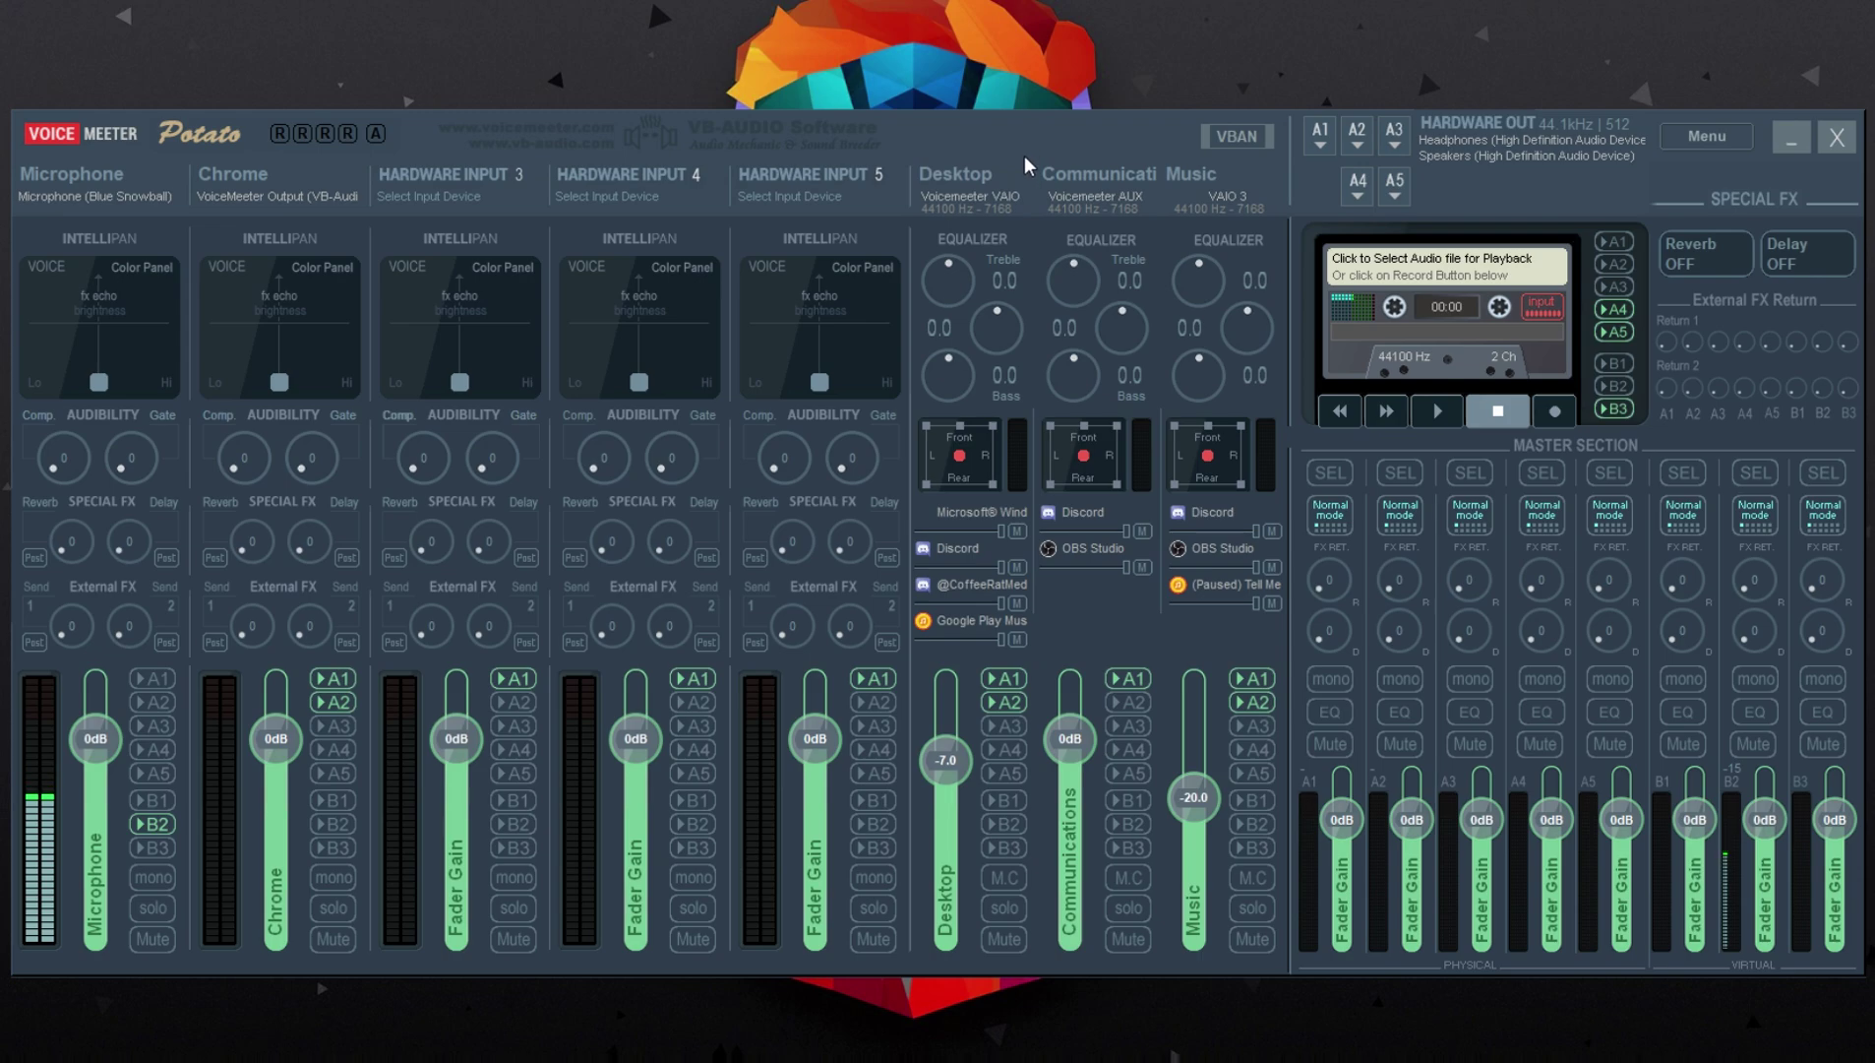
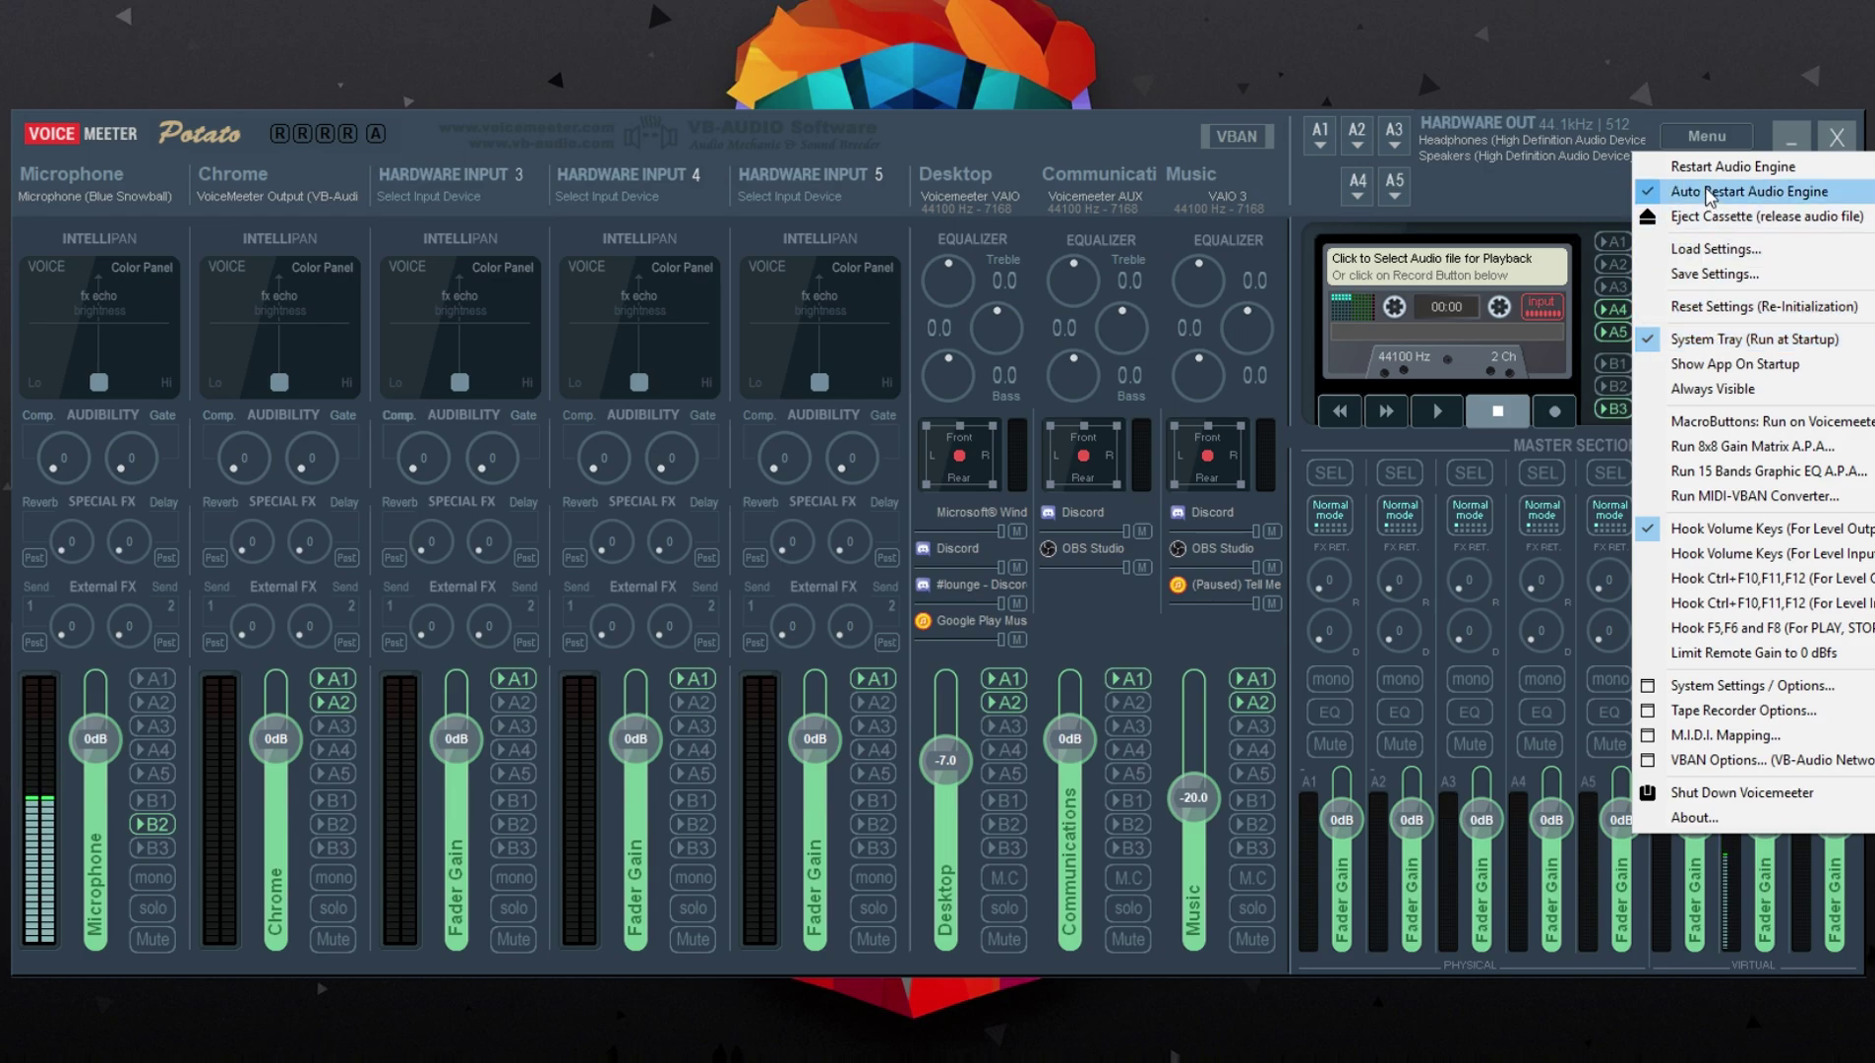
{"action": "left_click", "coordinate": [1730, 145]}
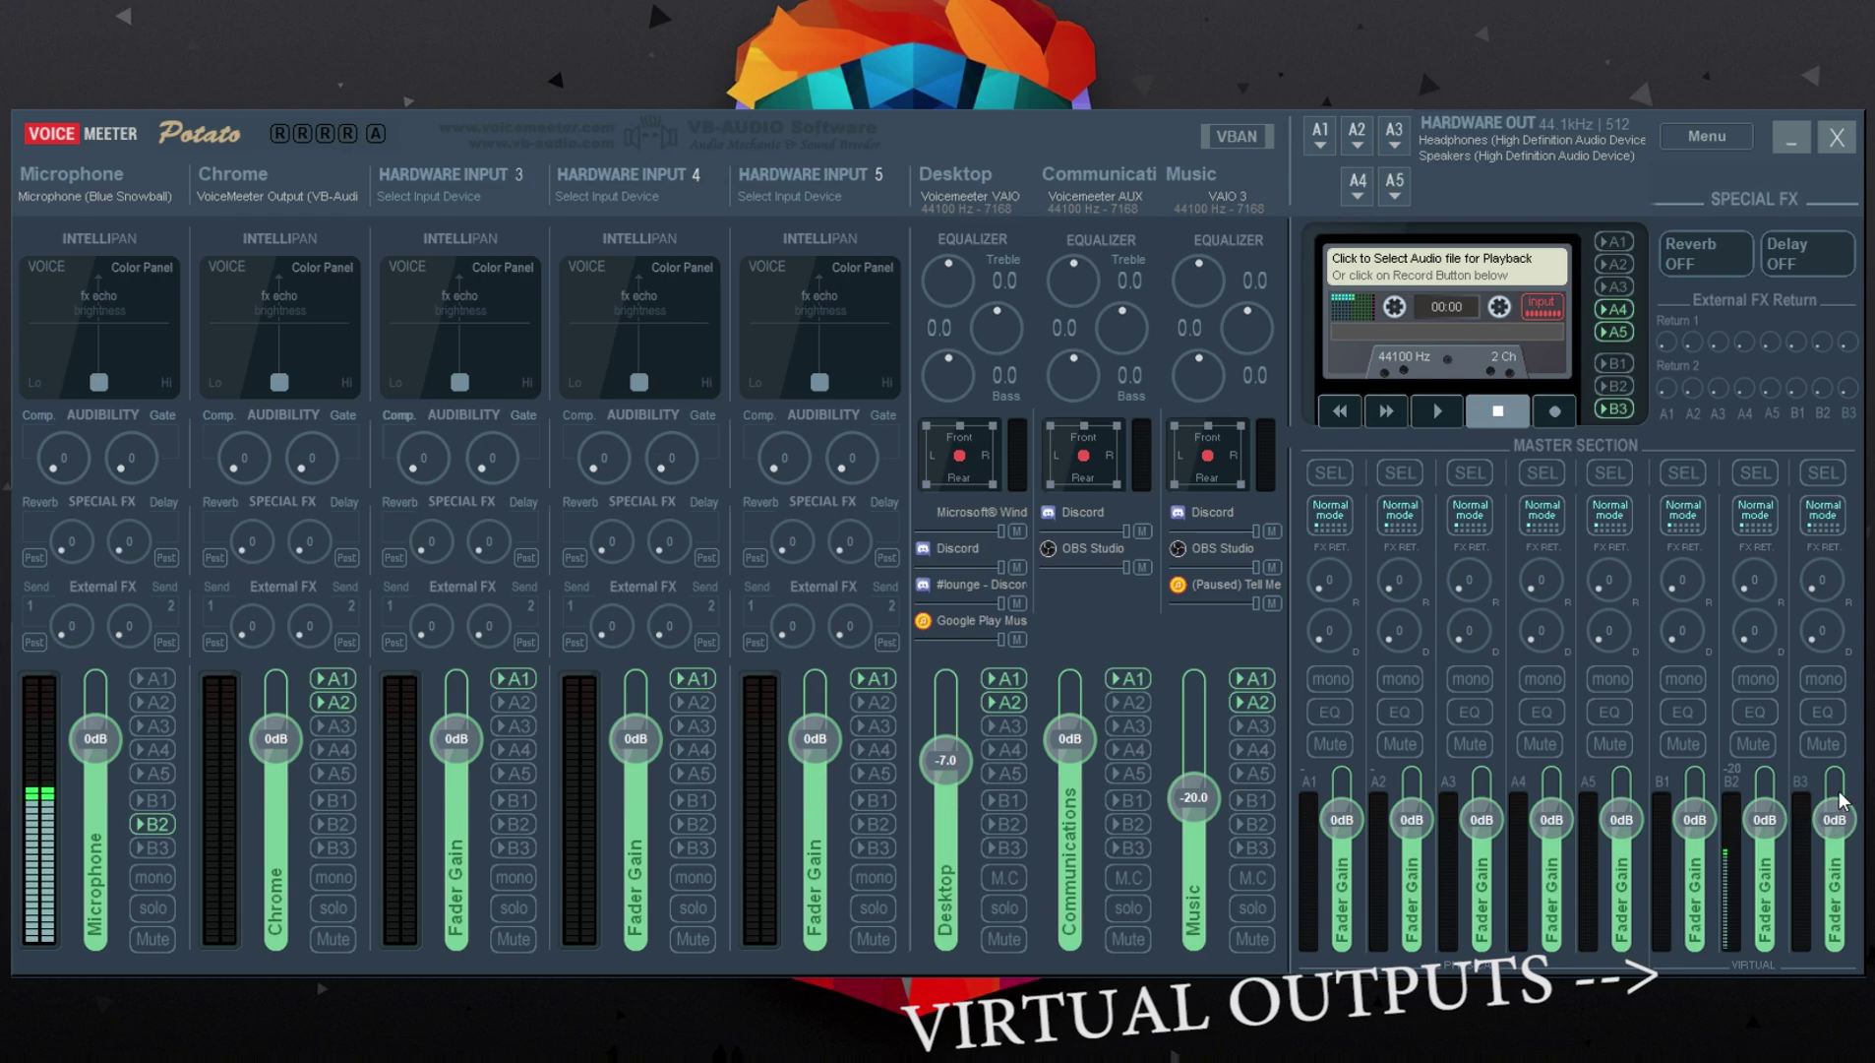
- View the available input devices for the Microphone and Chrome hardware input strips
{"action": "left_click", "coordinate": [70, 203]}
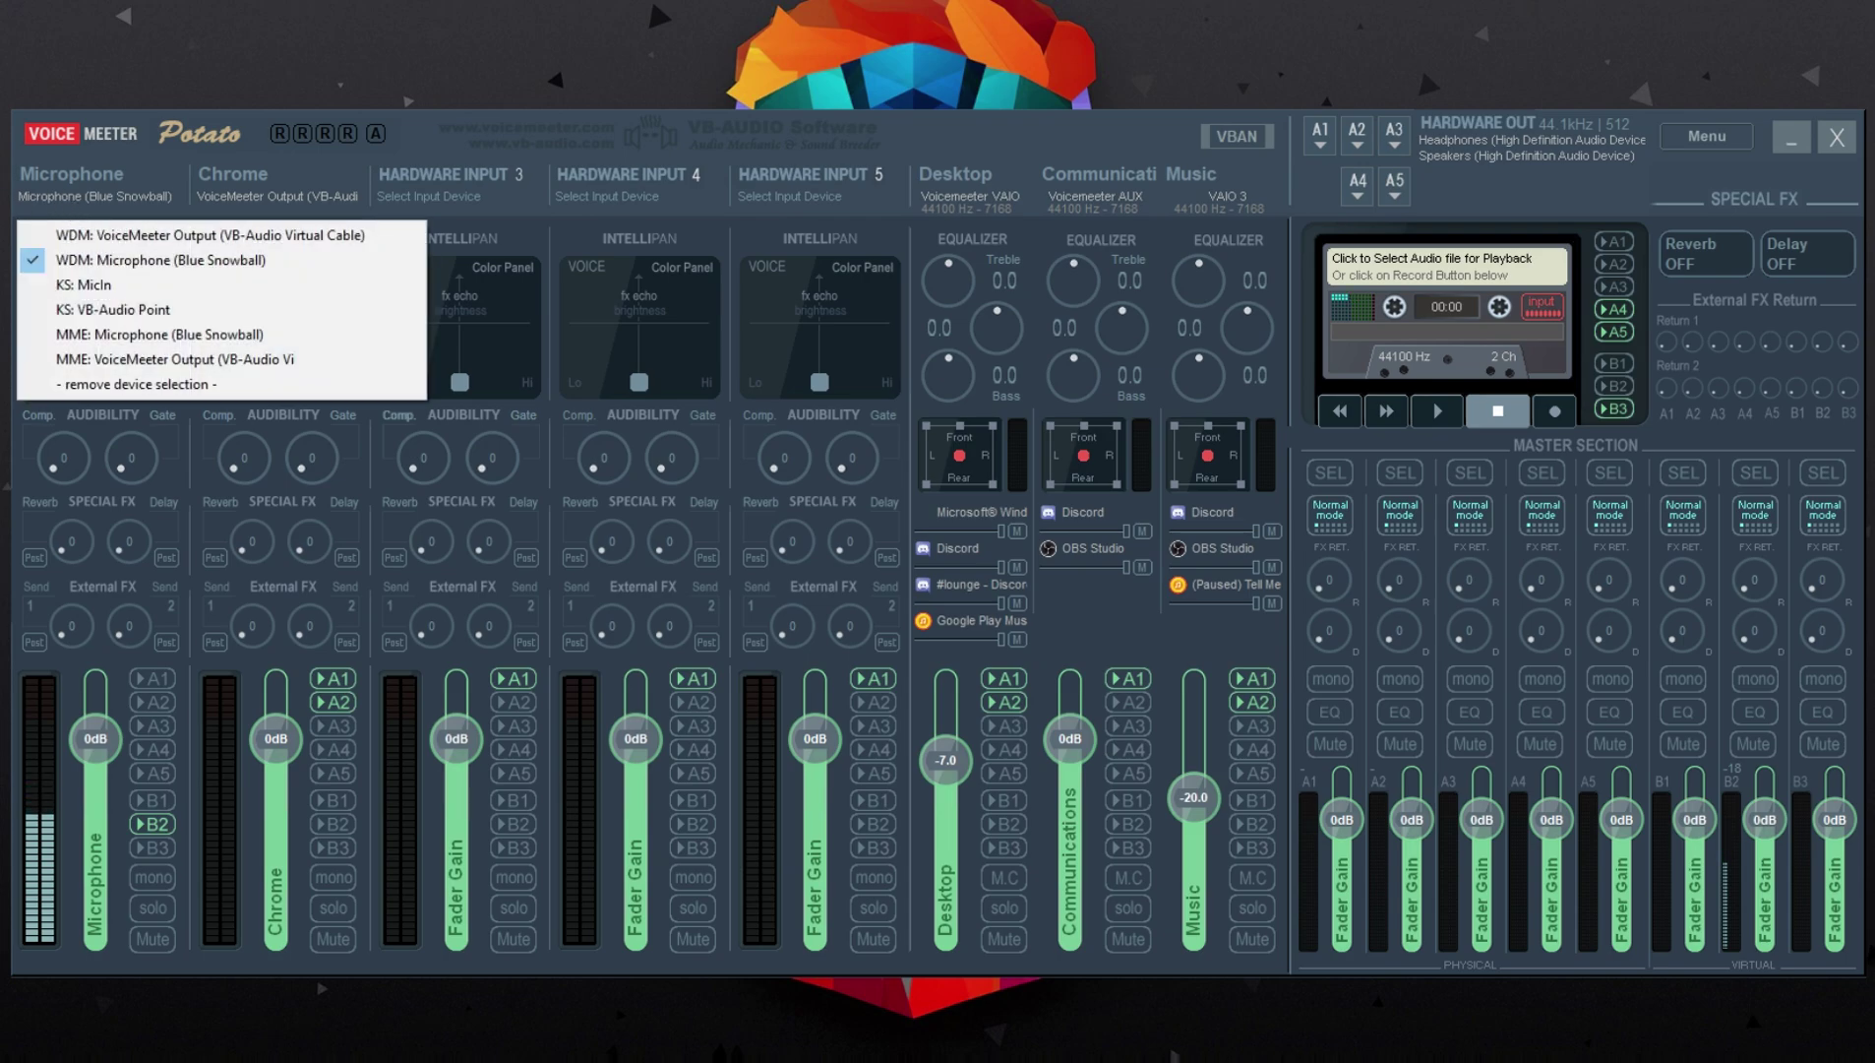
{"action": "left_click", "coordinate": [70, 205]}
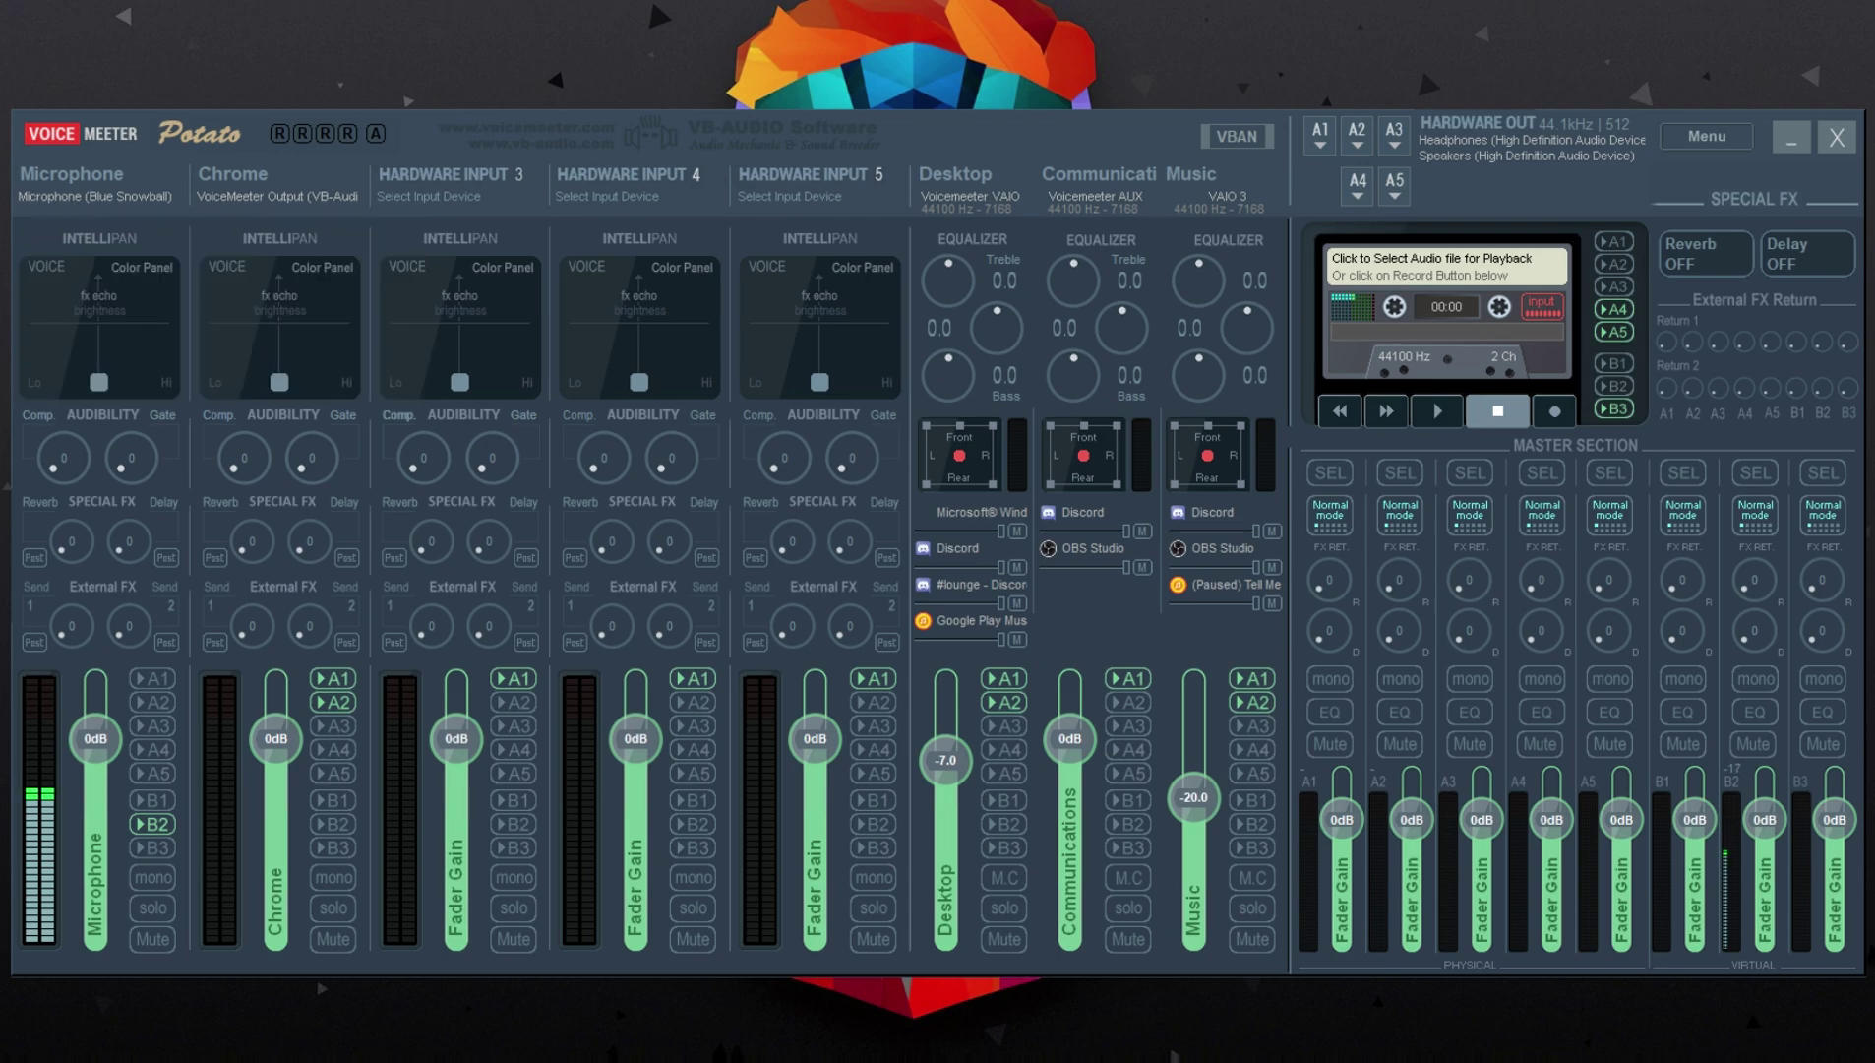
{"action": "left_click", "coordinate": [284, 196]}
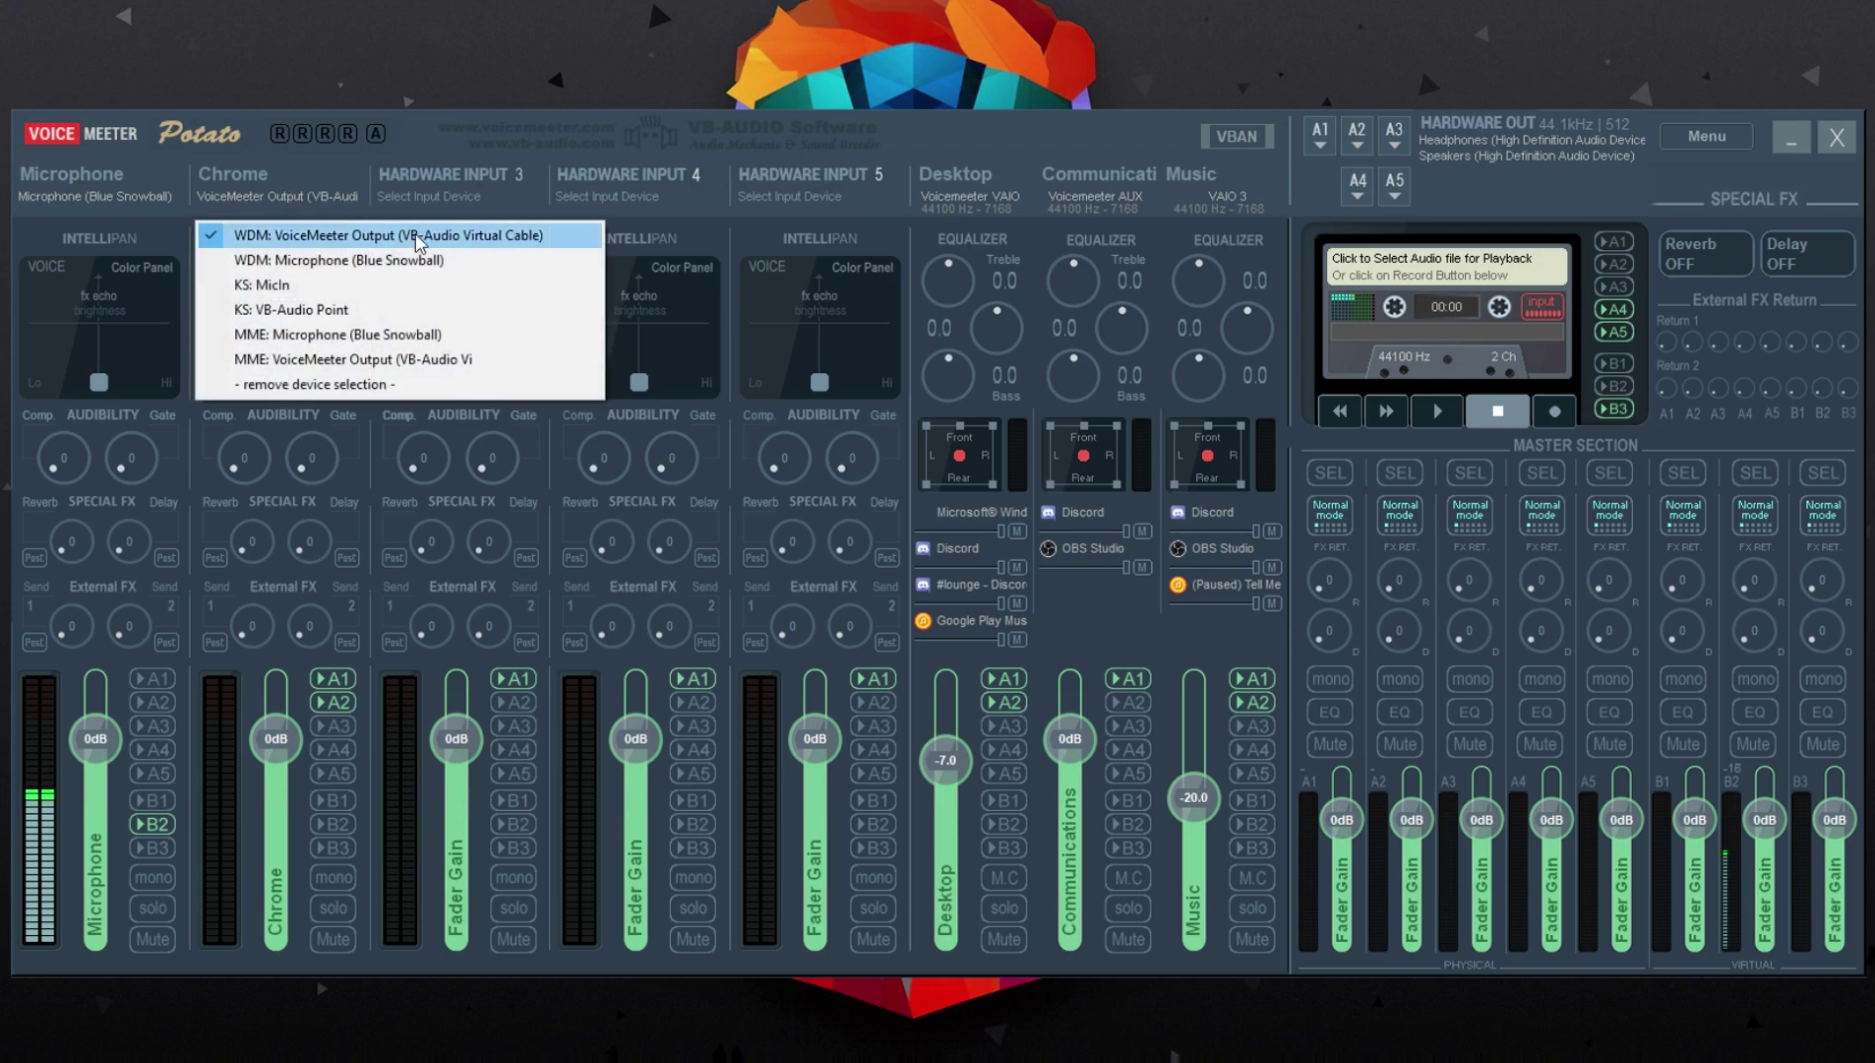
{"action": "key", "text": "Escape"}
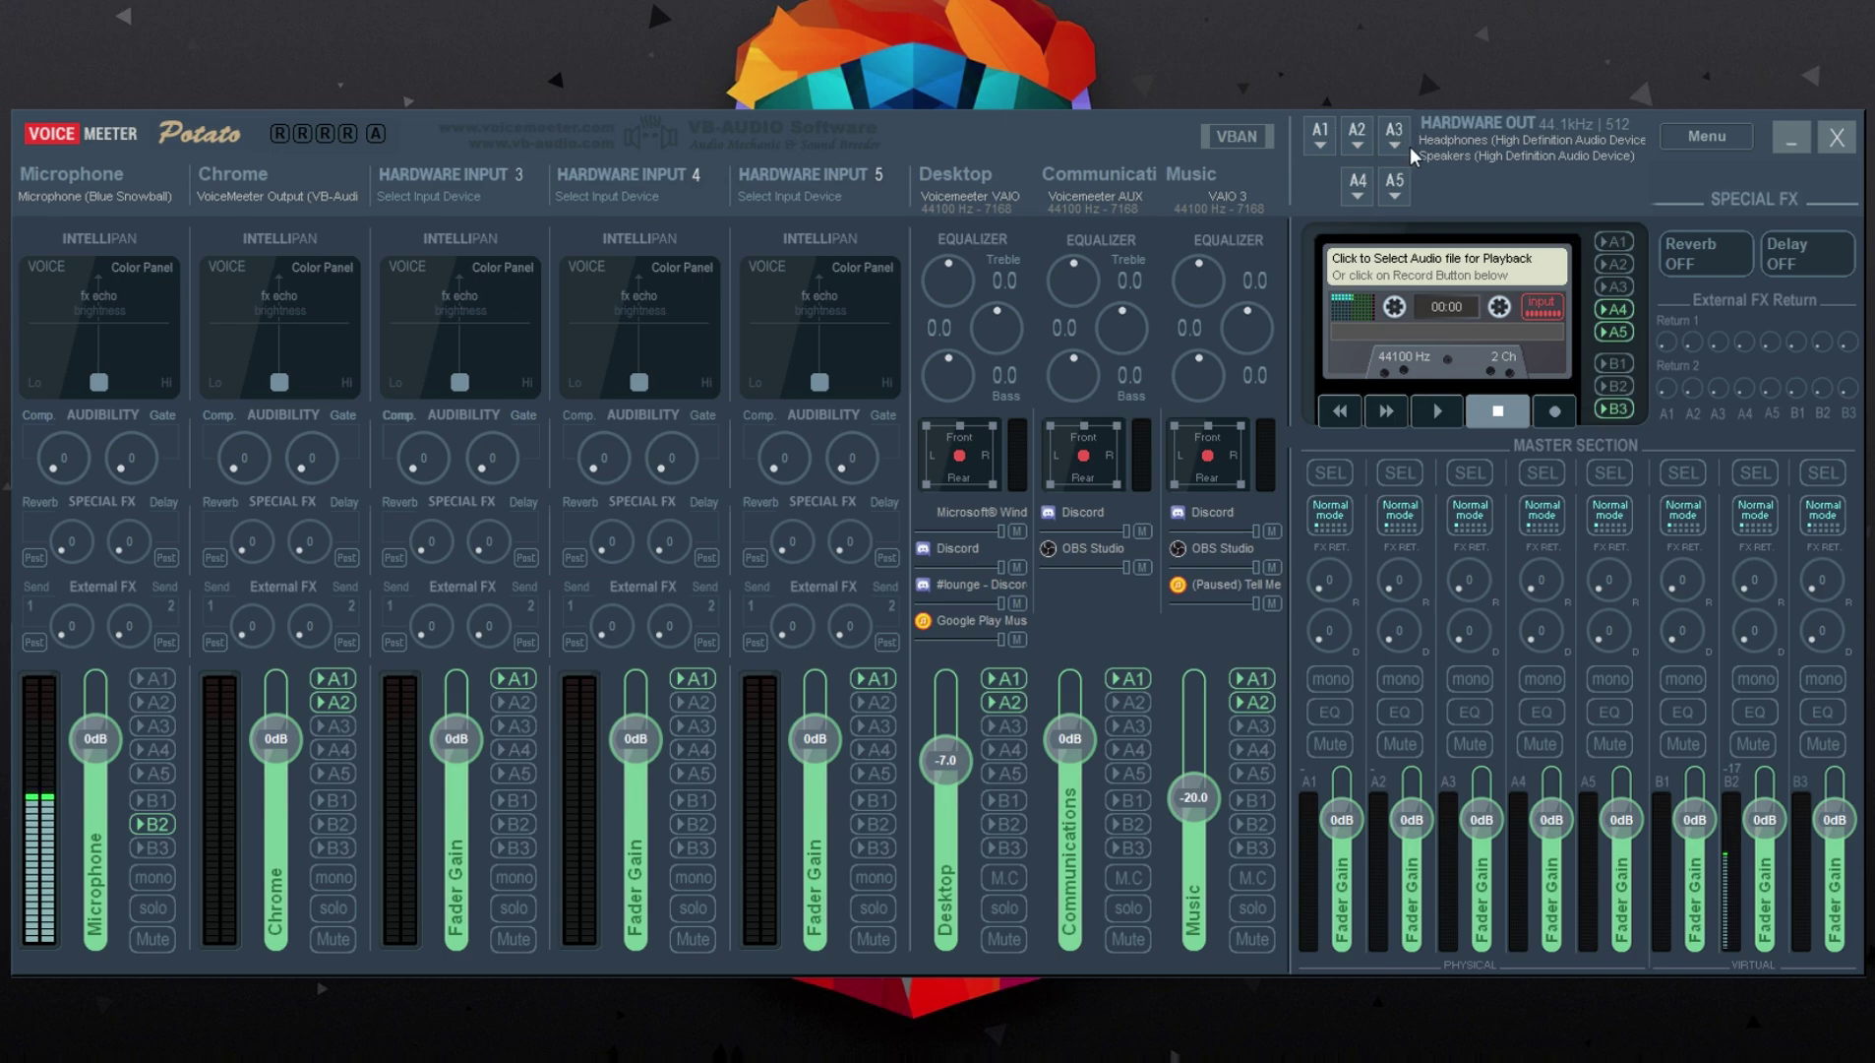
- Try routing the Microphone strip to hardware output A2
{"action": "left_click", "coordinate": [156, 703]}
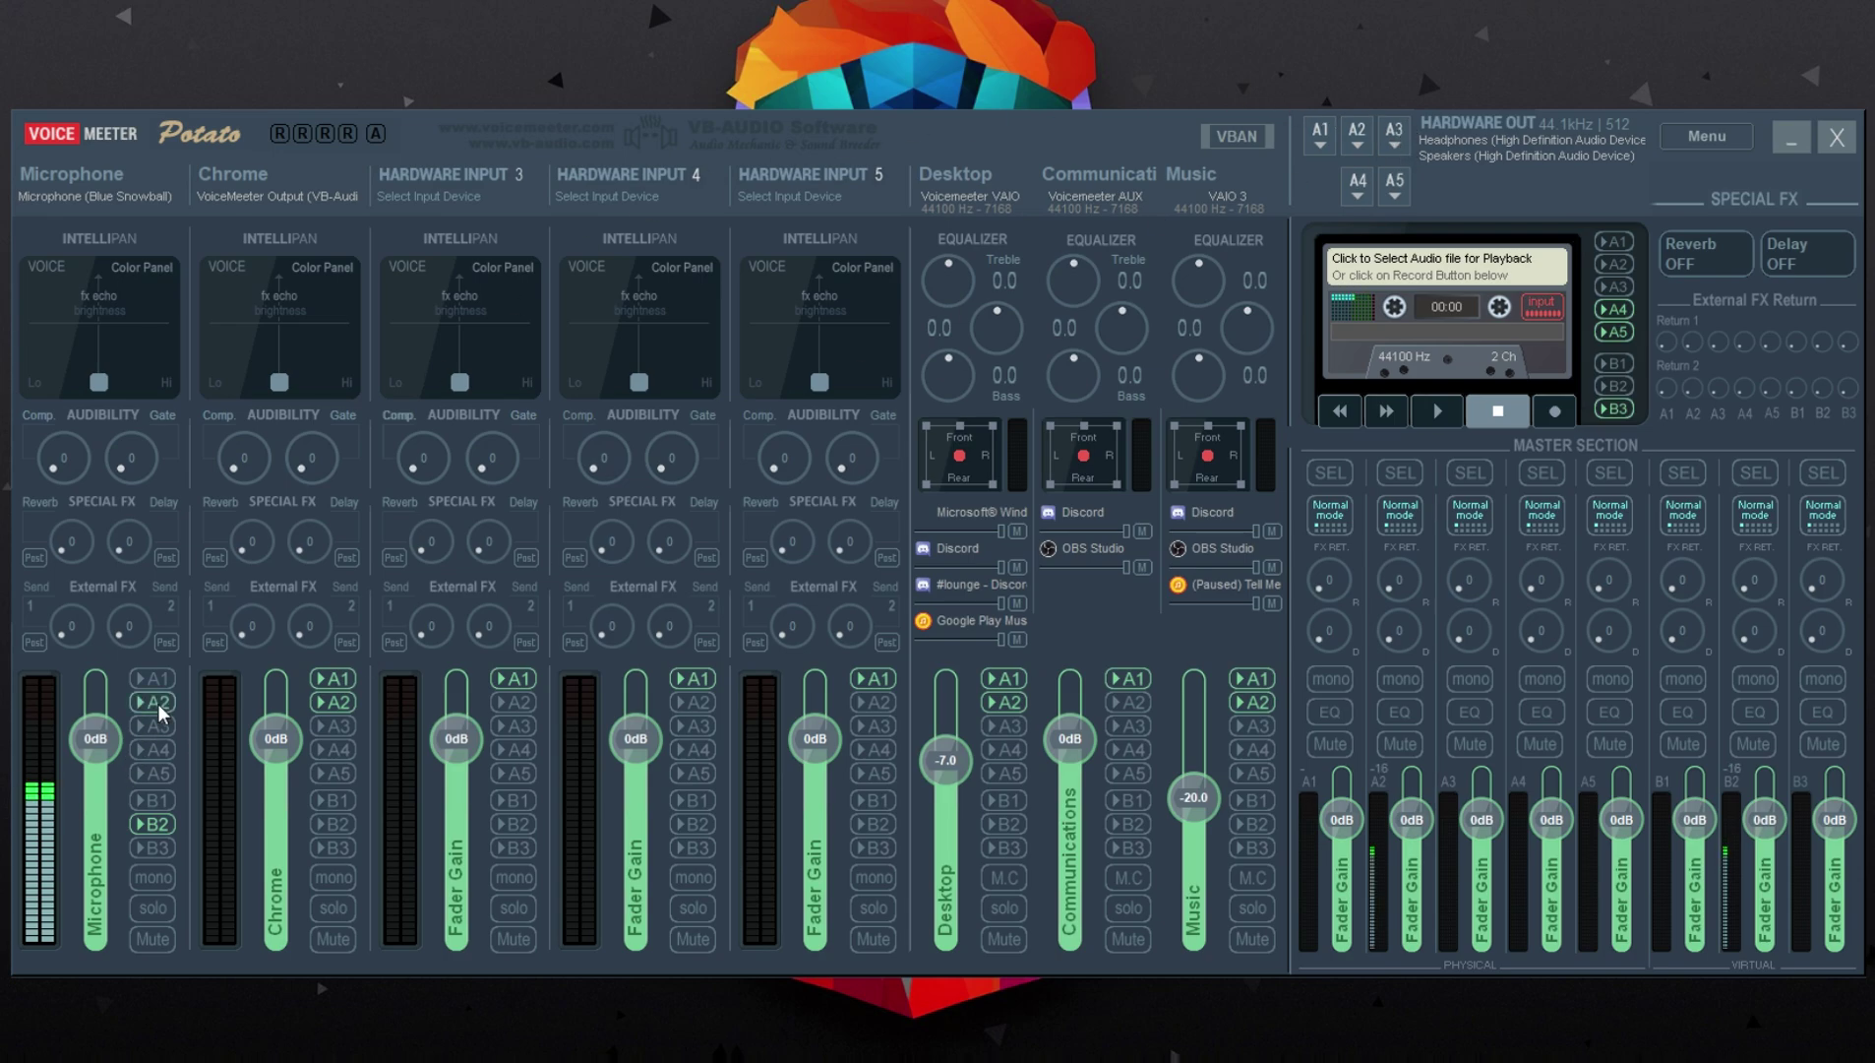
{"action": "left_click", "coordinate": [156, 704]}
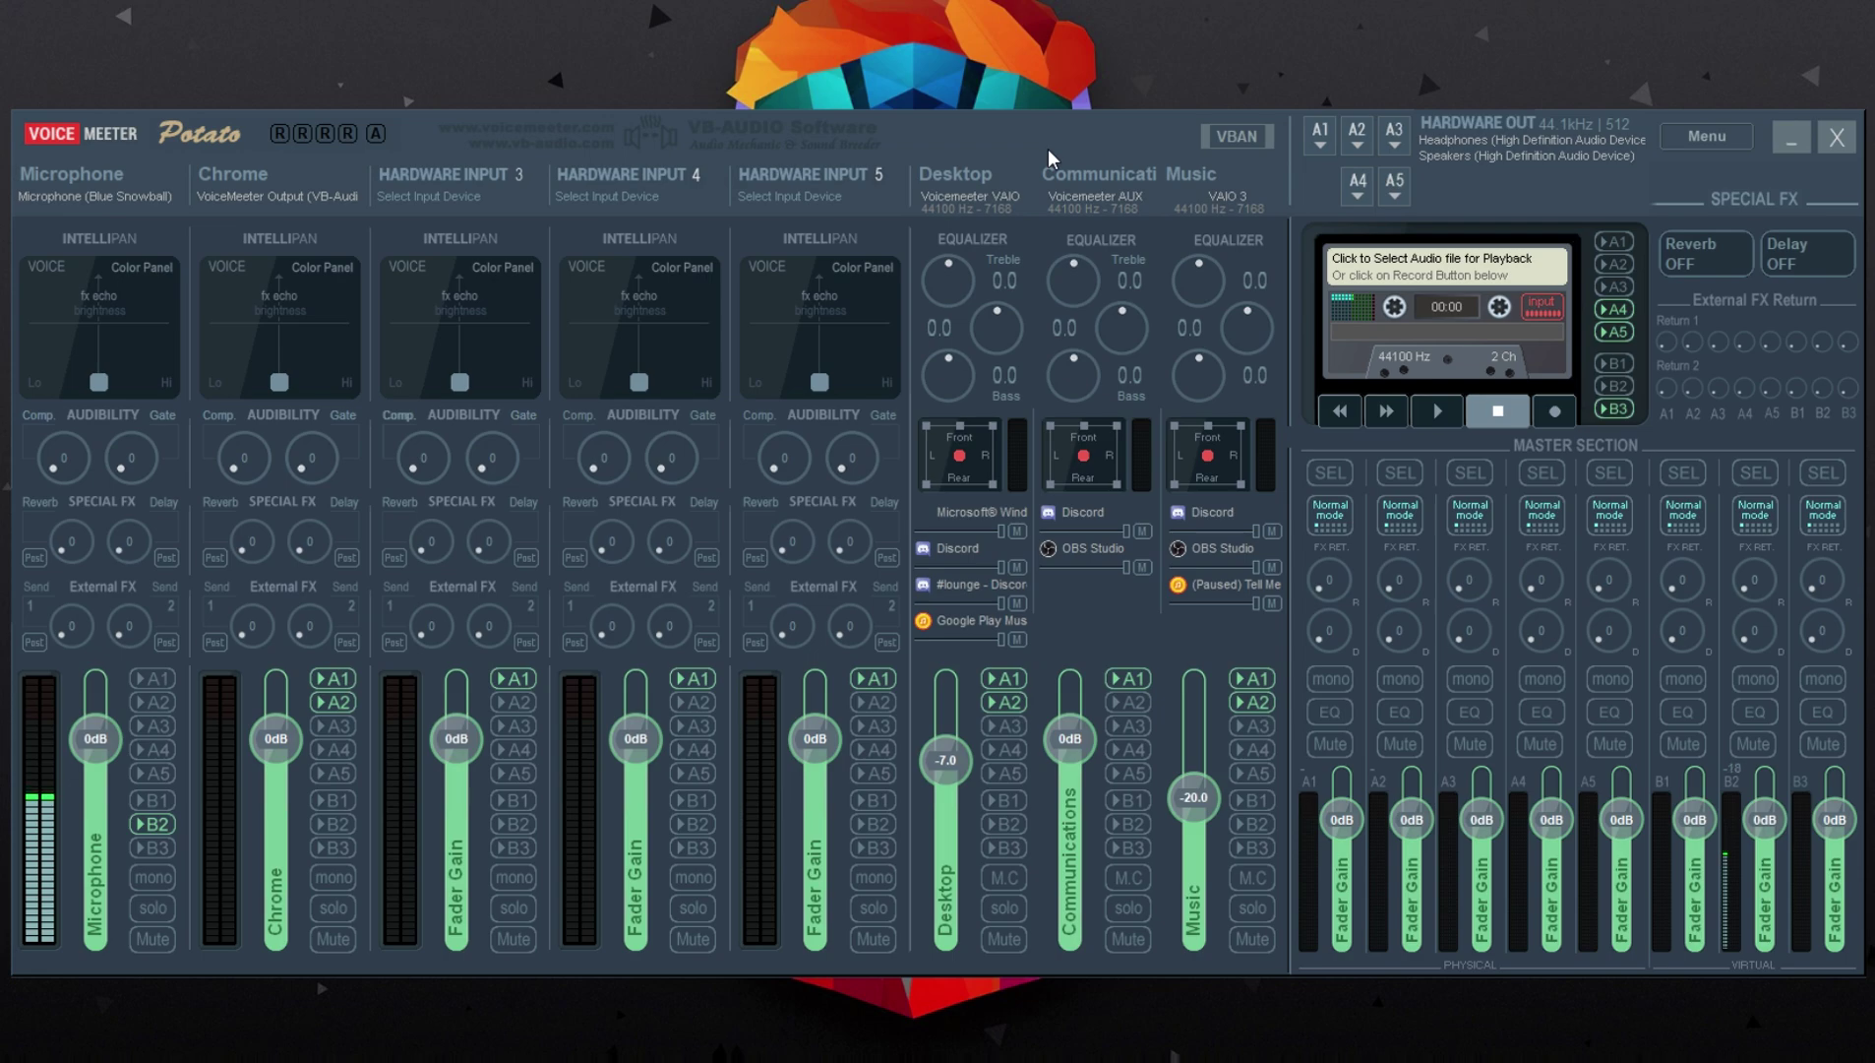
{"action": "left_click", "coordinate": [334, 679]}
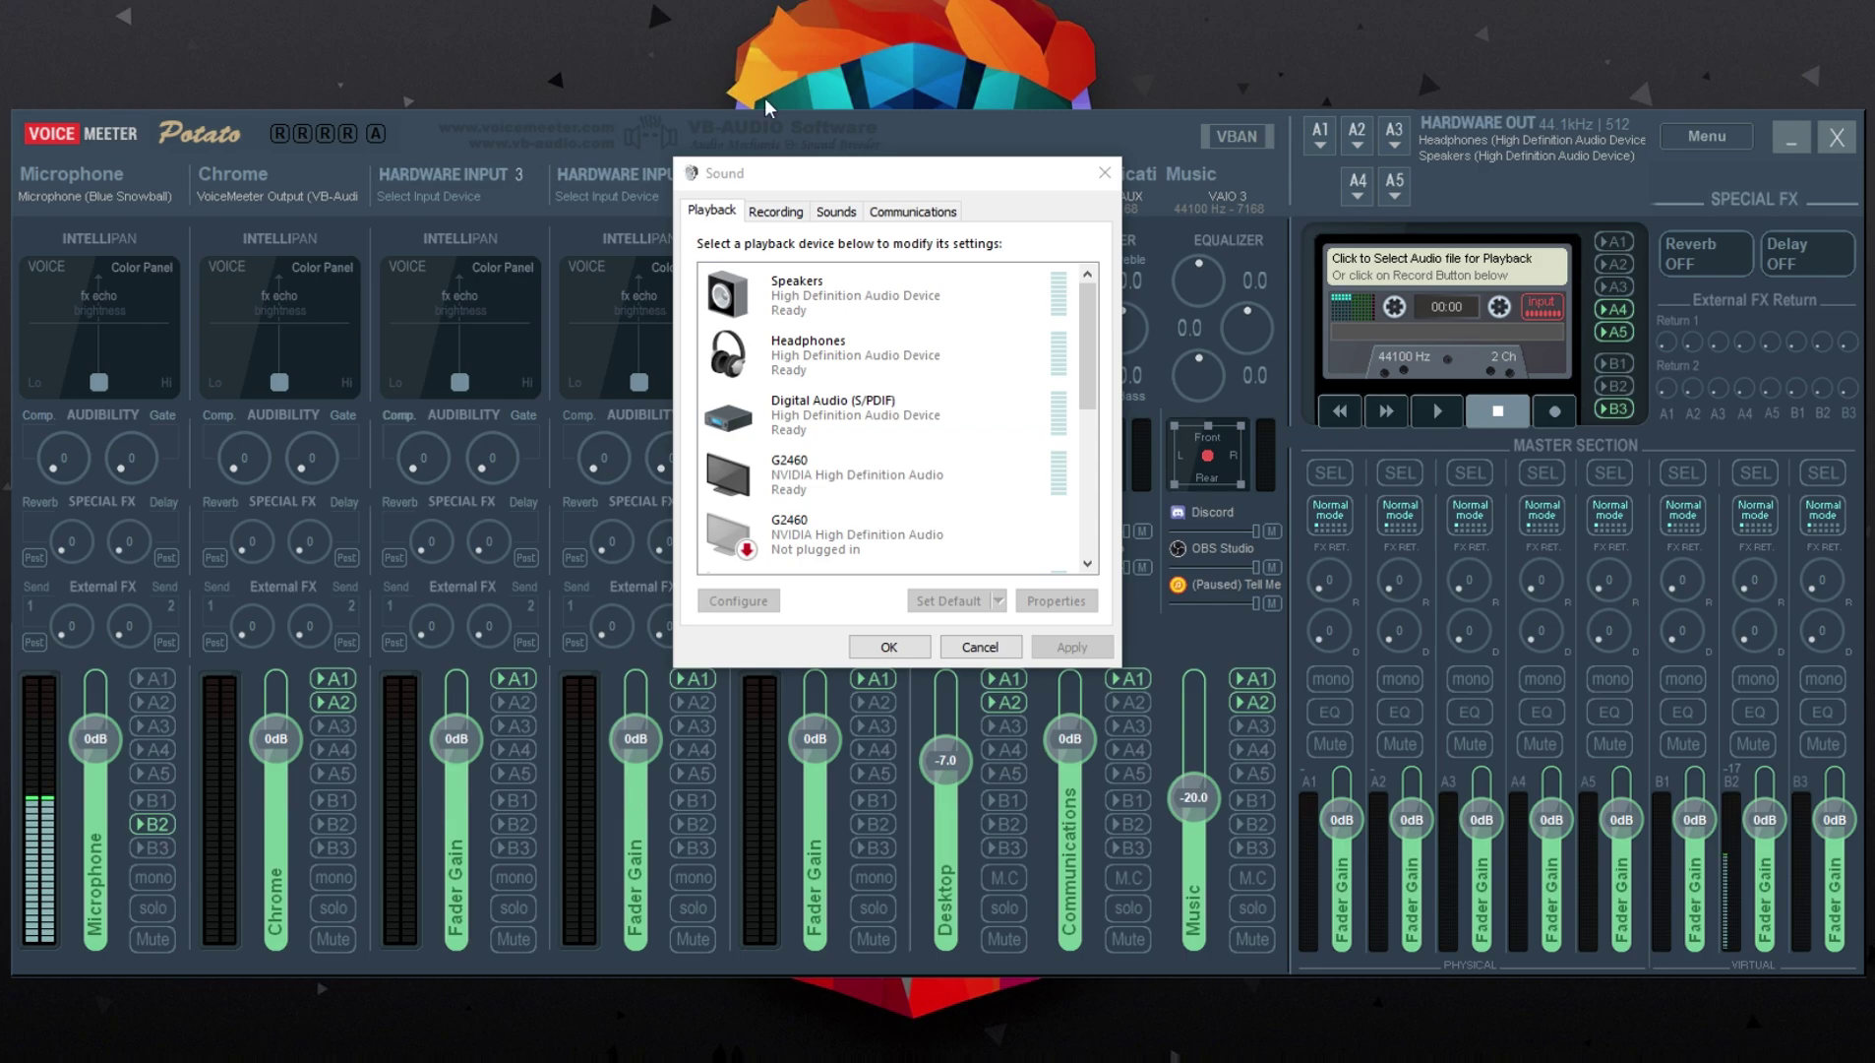
- Look through the Windows playback devices and open the app volume and device preferences in the sound settings
{"action": "scroll", "coordinate": [807, 367], "scroll_direction": "down", "scroll_amount": 5}
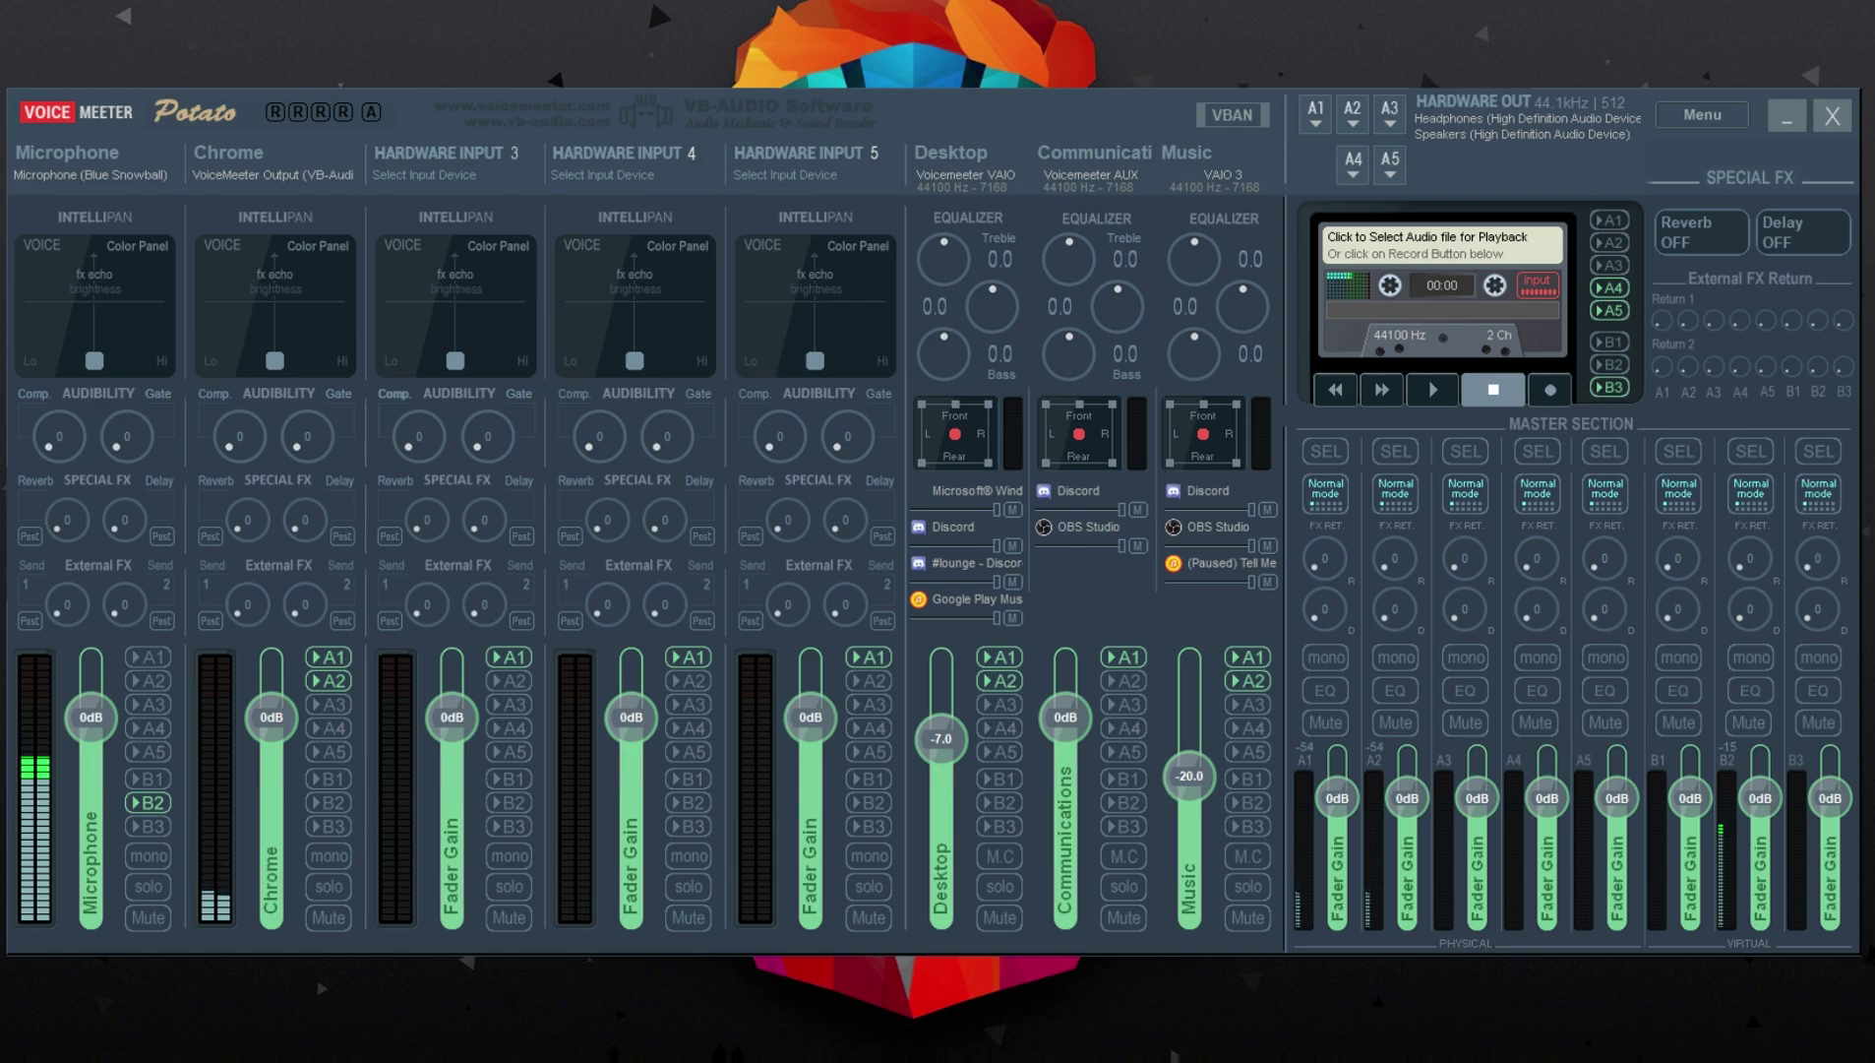
{"action": "right_click", "coordinate": [1732, 1057]}
{"action": "left_click", "coordinate": [1800, 935]}
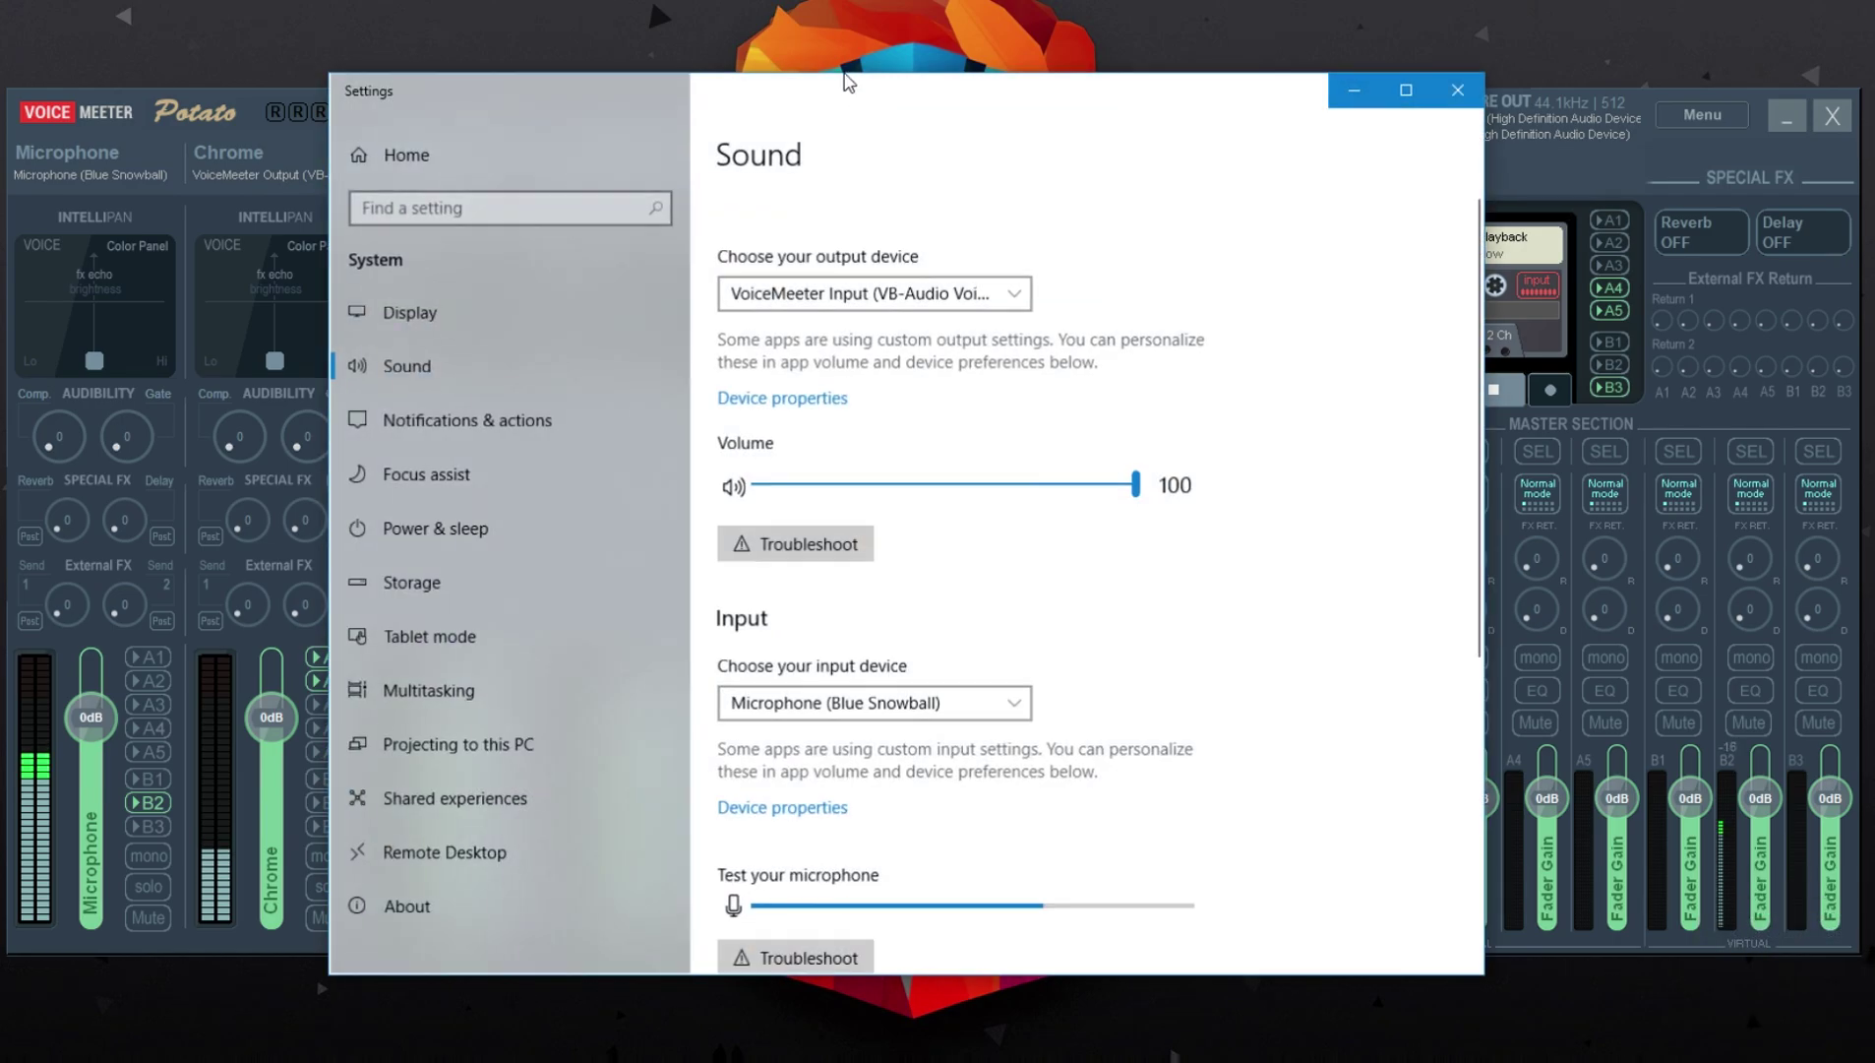
{"action": "scroll", "coordinate": [1030, 452], "scroll_direction": "down", "scroll_amount": 6}
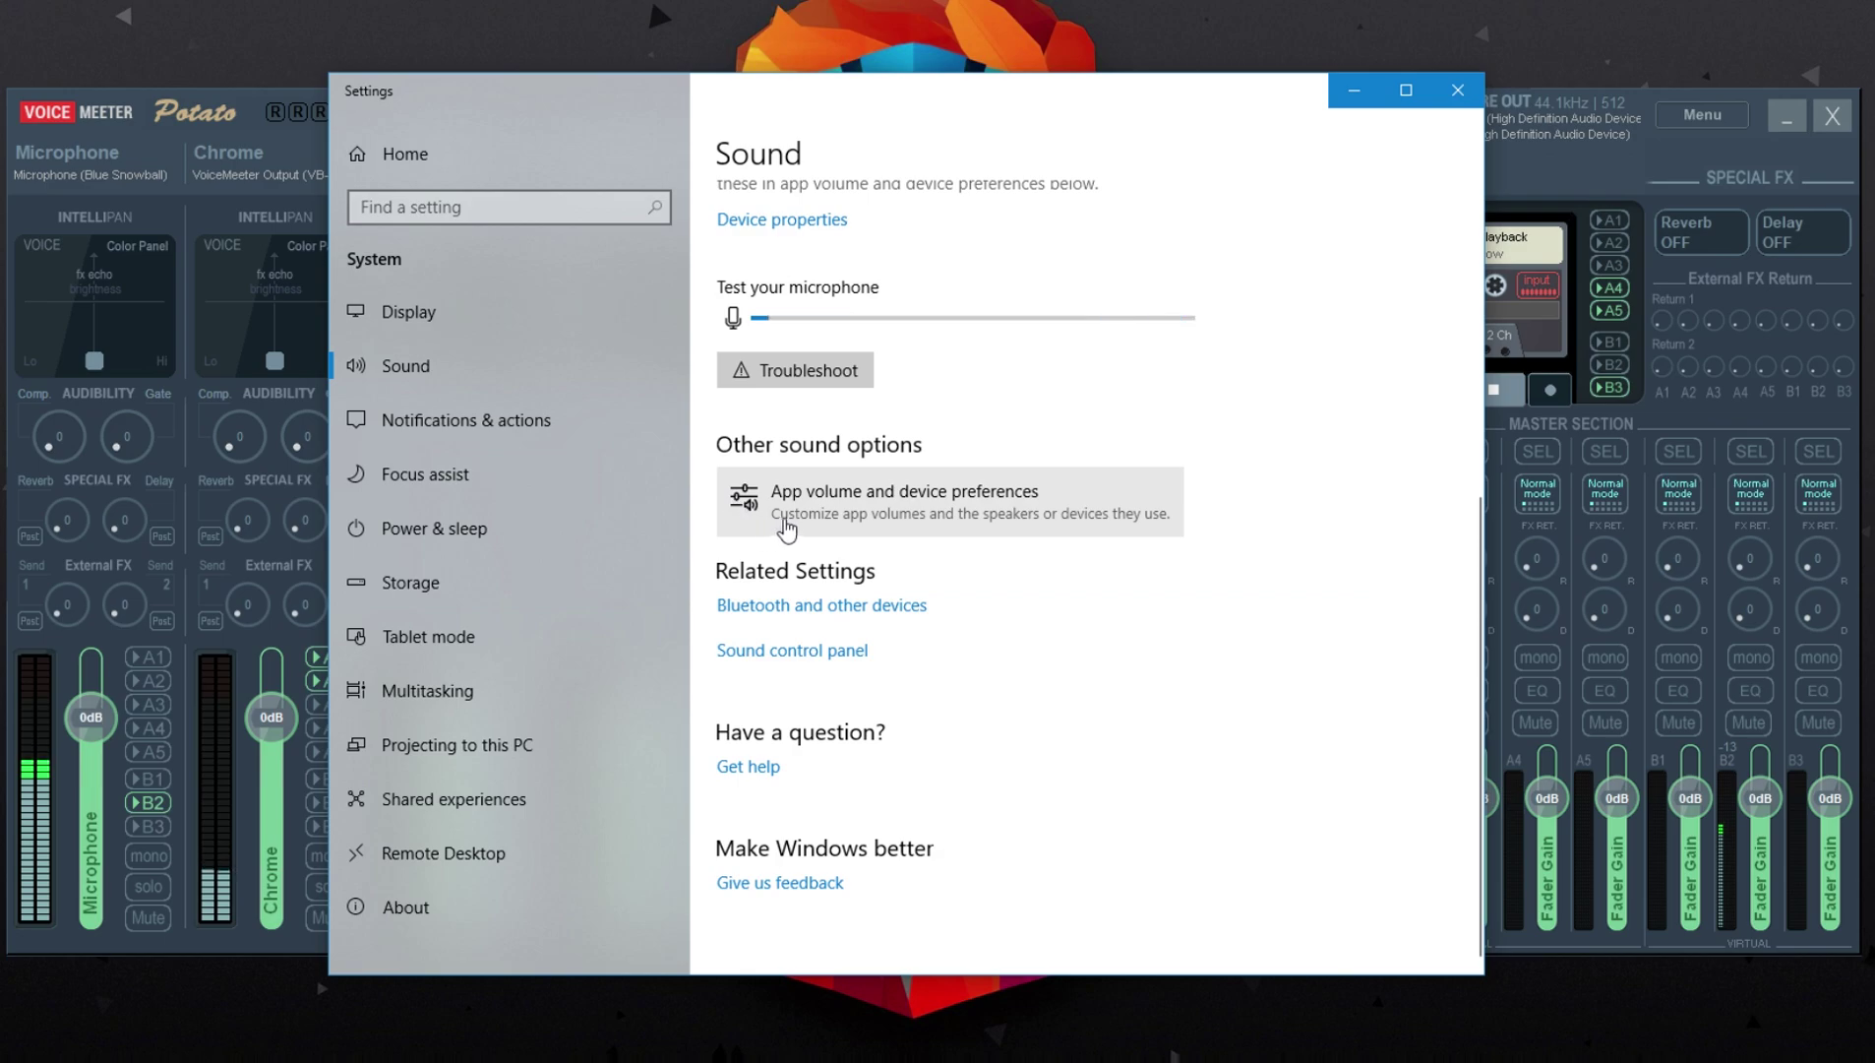
{"action": "left_click", "coordinate": [937, 512]}
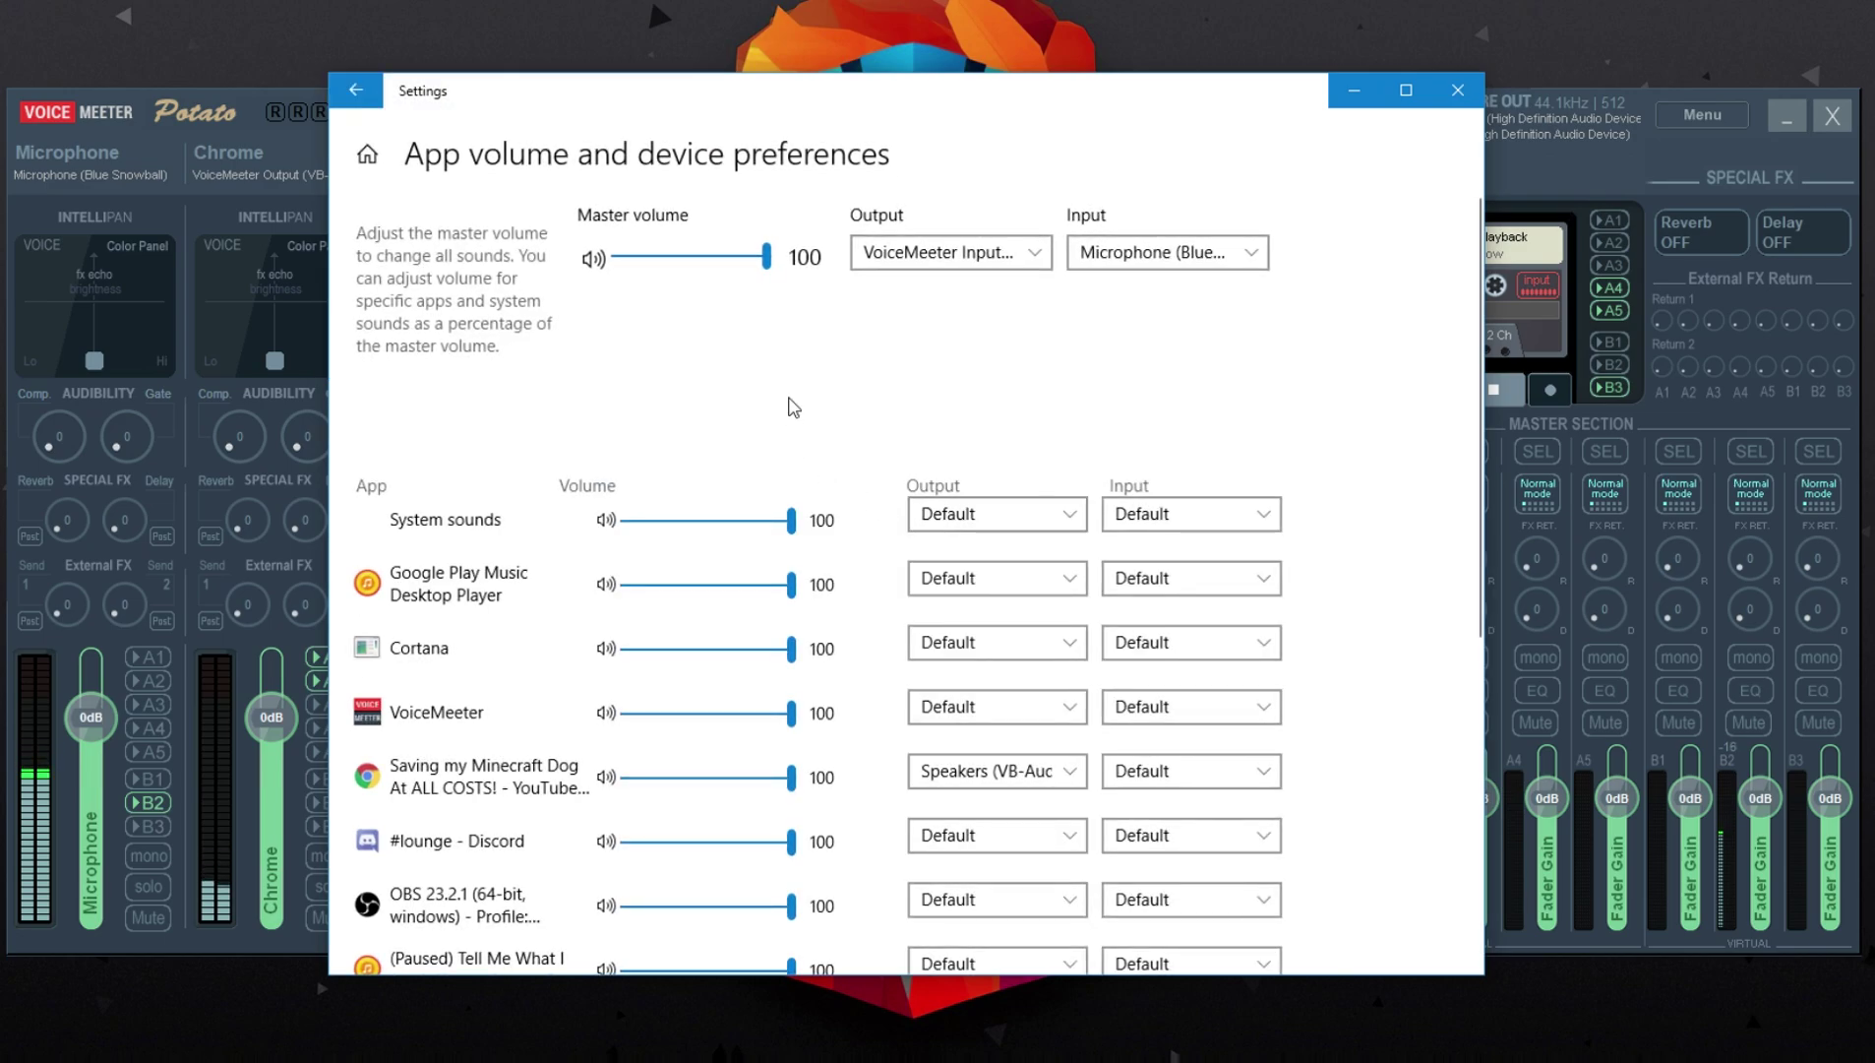
- Set Chrome's output device to Speakers (VB-Audio Virtual Cable) and minimize the settings window
{"action": "scroll", "coordinate": [794, 407], "scroll_direction": "down", "scroll_amount": 5}
{"action": "scroll", "coordinate": [822, 443], "scroll_direction": "up", "scroll_amount": 1}
{"action": "scroll", "coordinate": [826, 437], "scroll_direction": "up", "scroll_amount": 1}
{"action": "scroll", "coordinate": [826, 441], "scroll_direction": "down", "scroll_amount": 1}
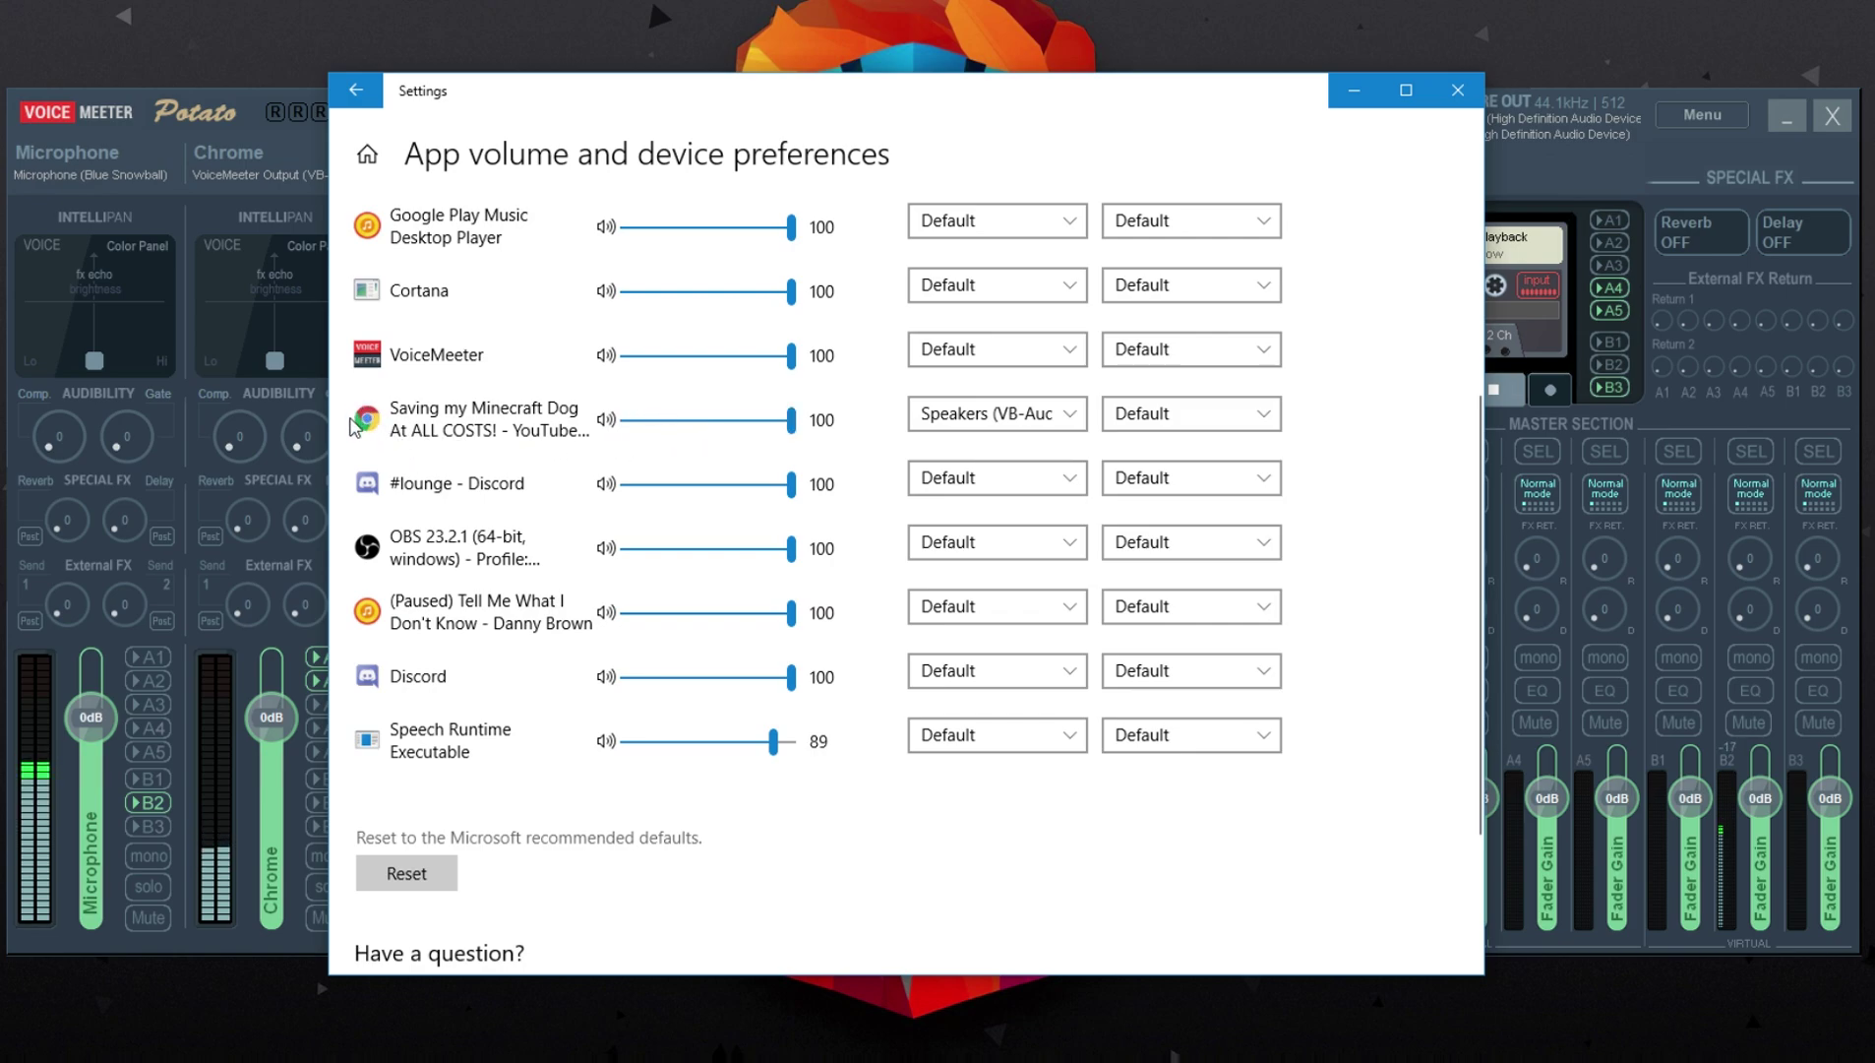
{"action": "scroll", "coordinate": [777, 448], "scroll_direction": "up", "scroll_amount": 2}
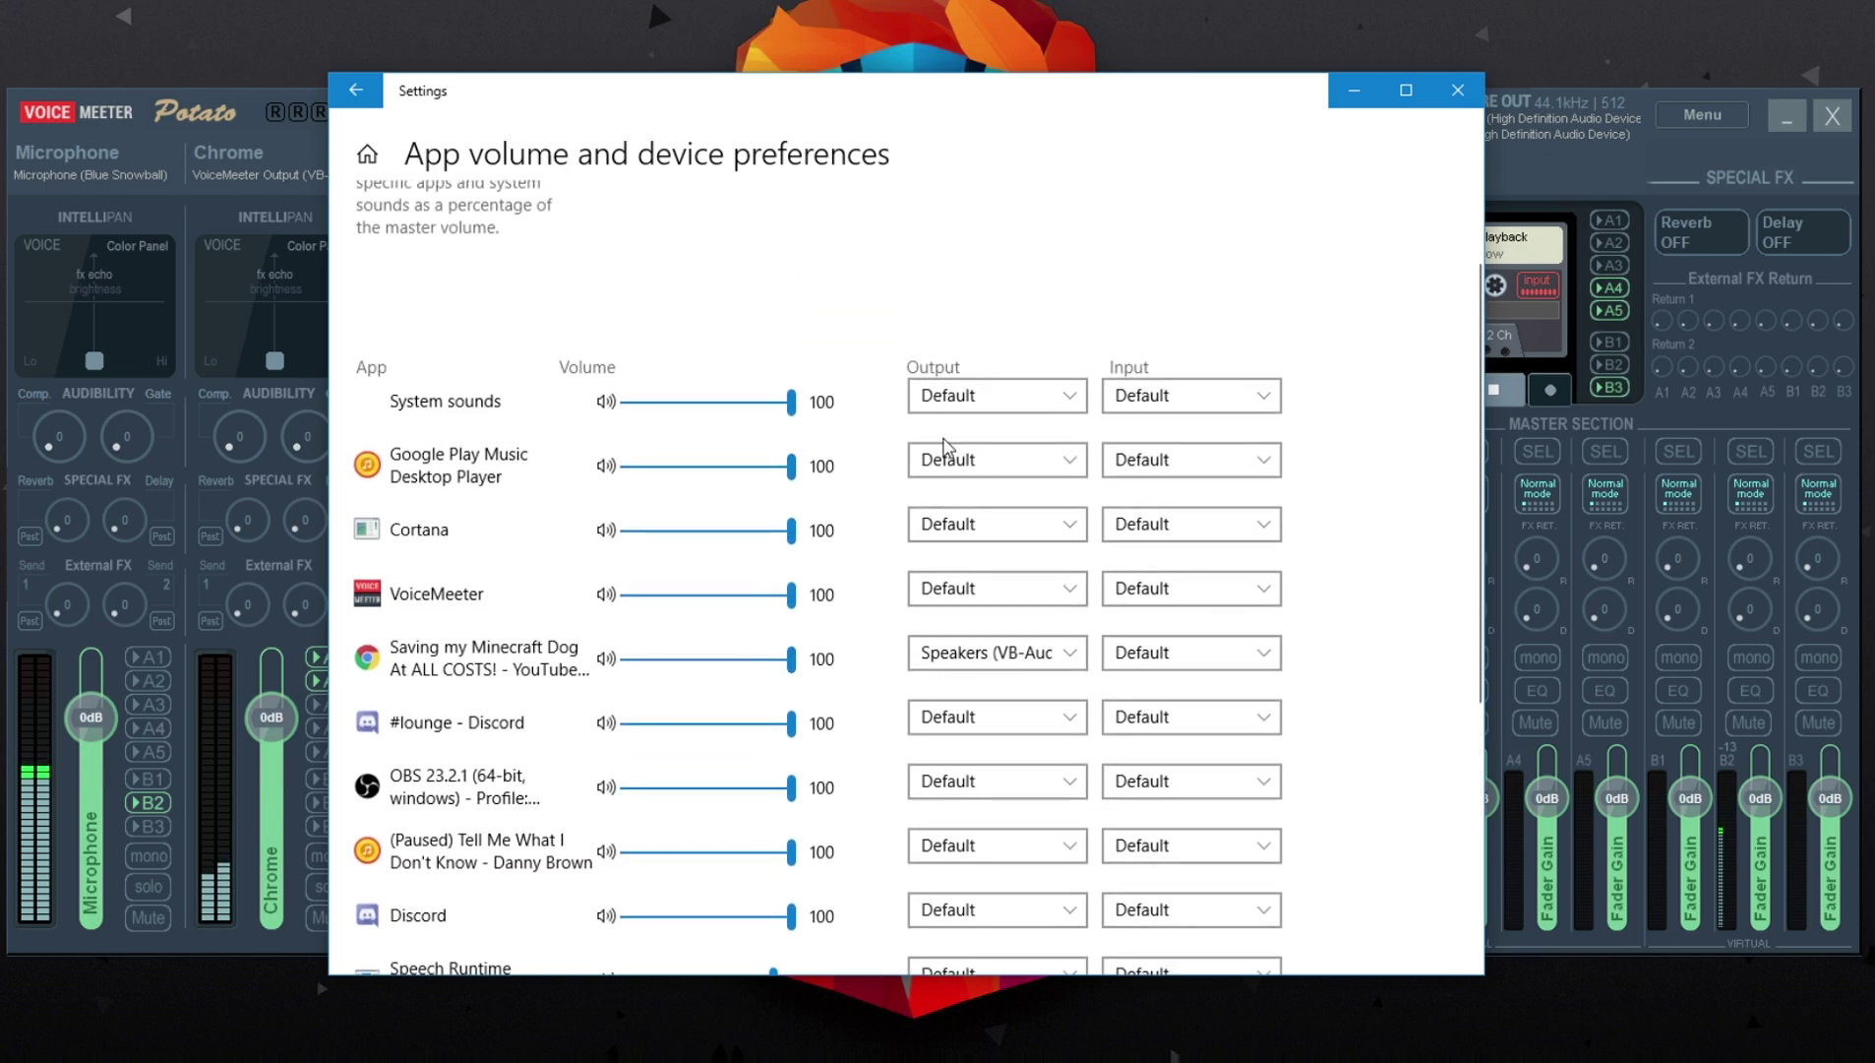
{"action": "left_click", "coordinate": [1076, 541]}
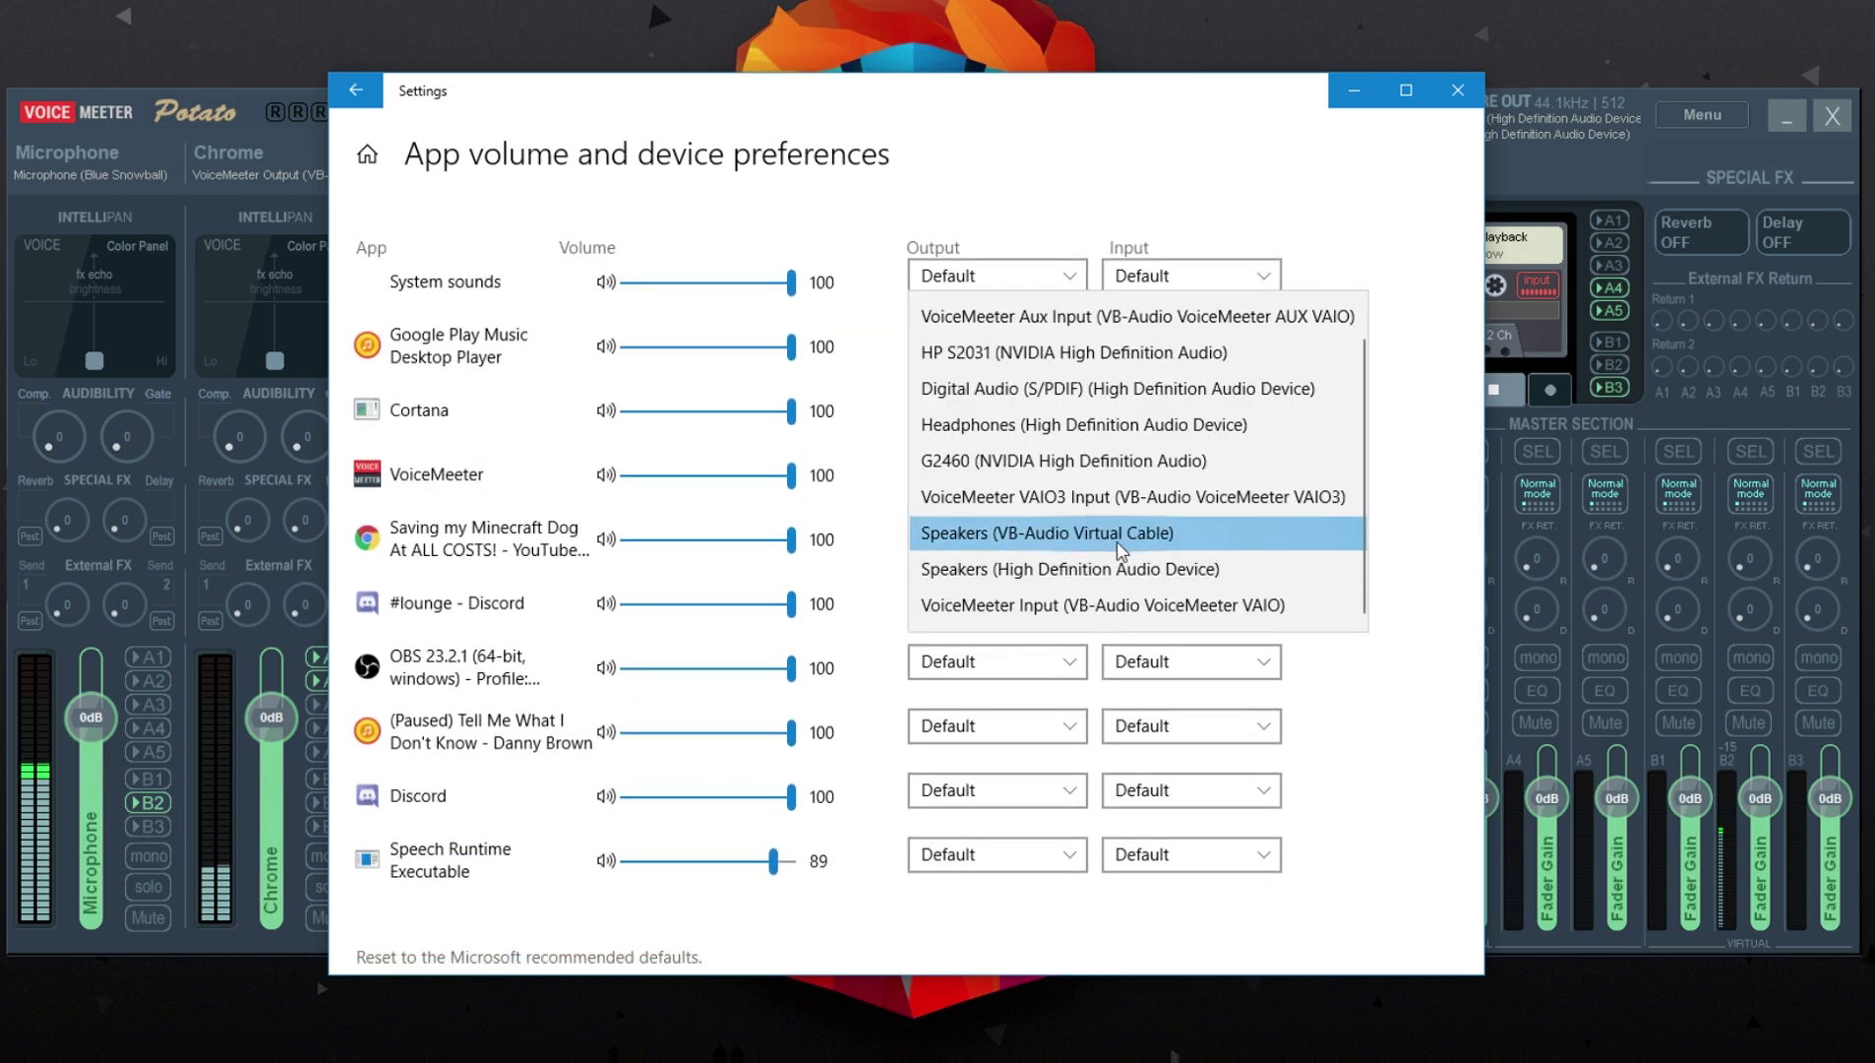
{"action": "left_click", "coordinate": [1117, 547]}
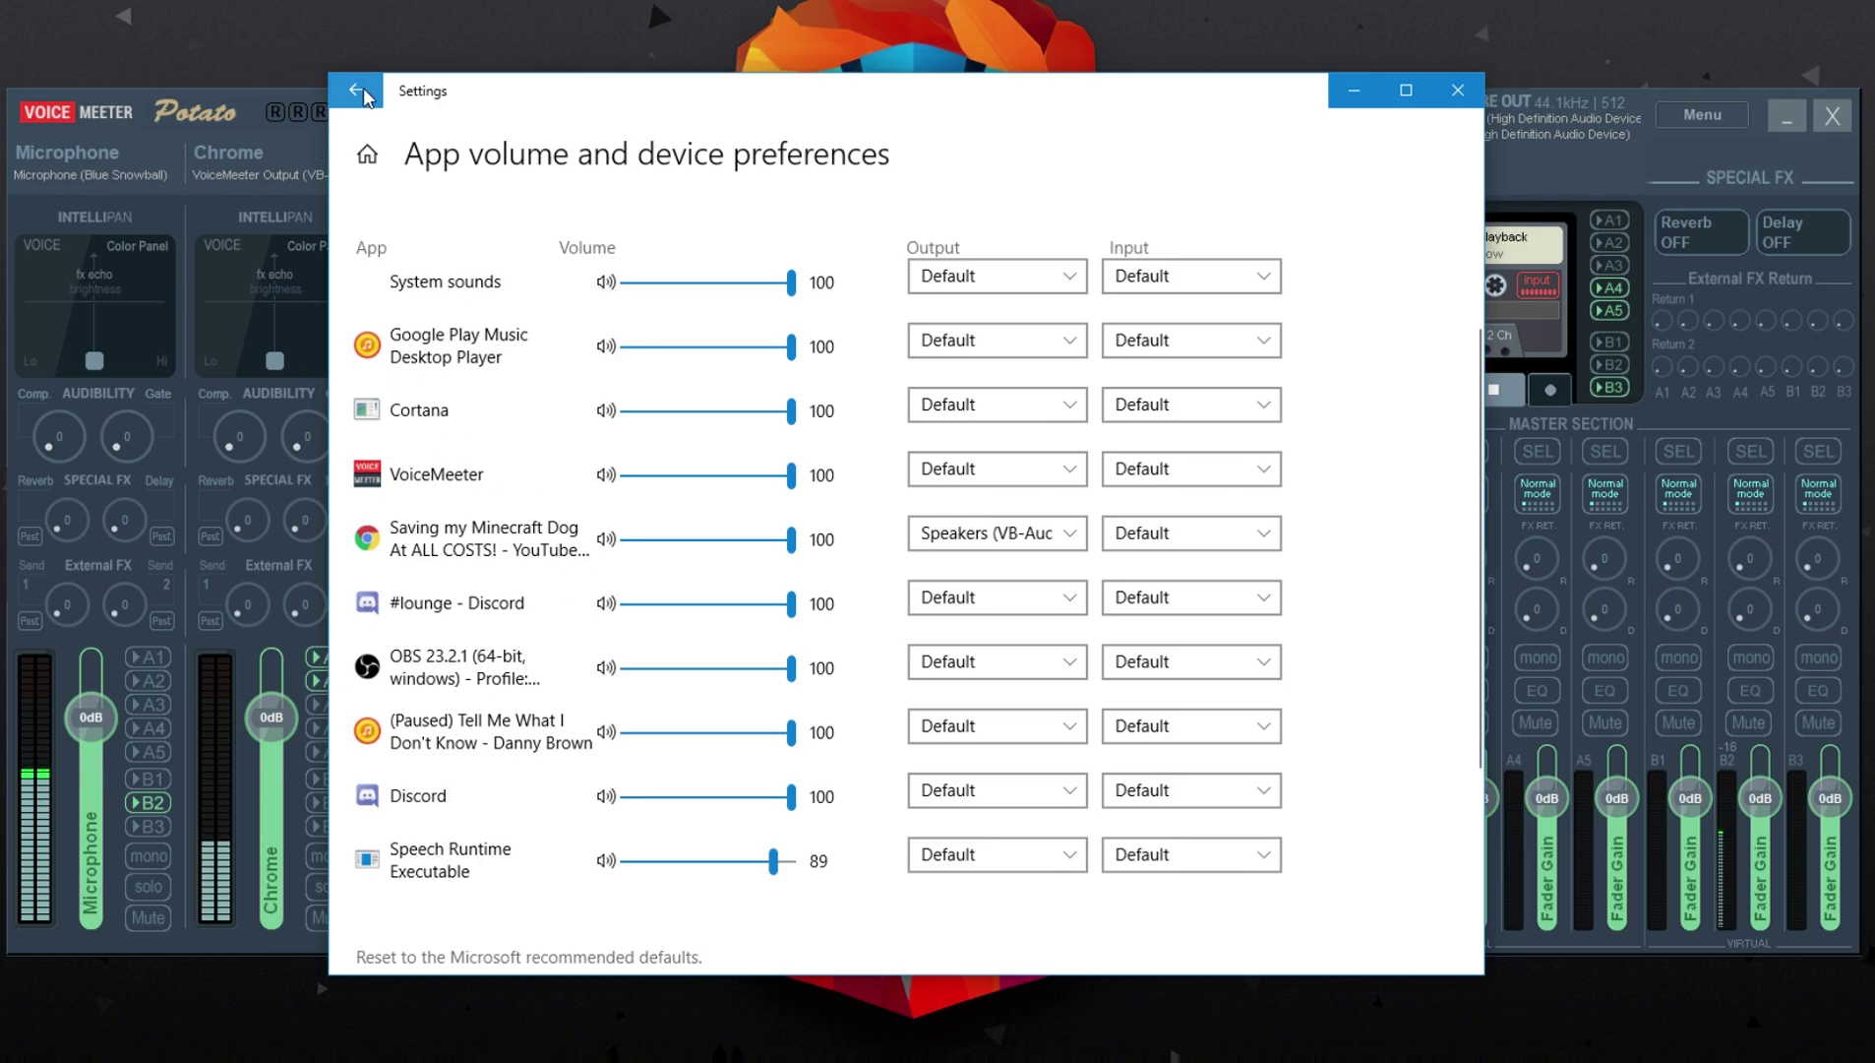
{"action": "left_click", "coordinate": [1343, 93]}
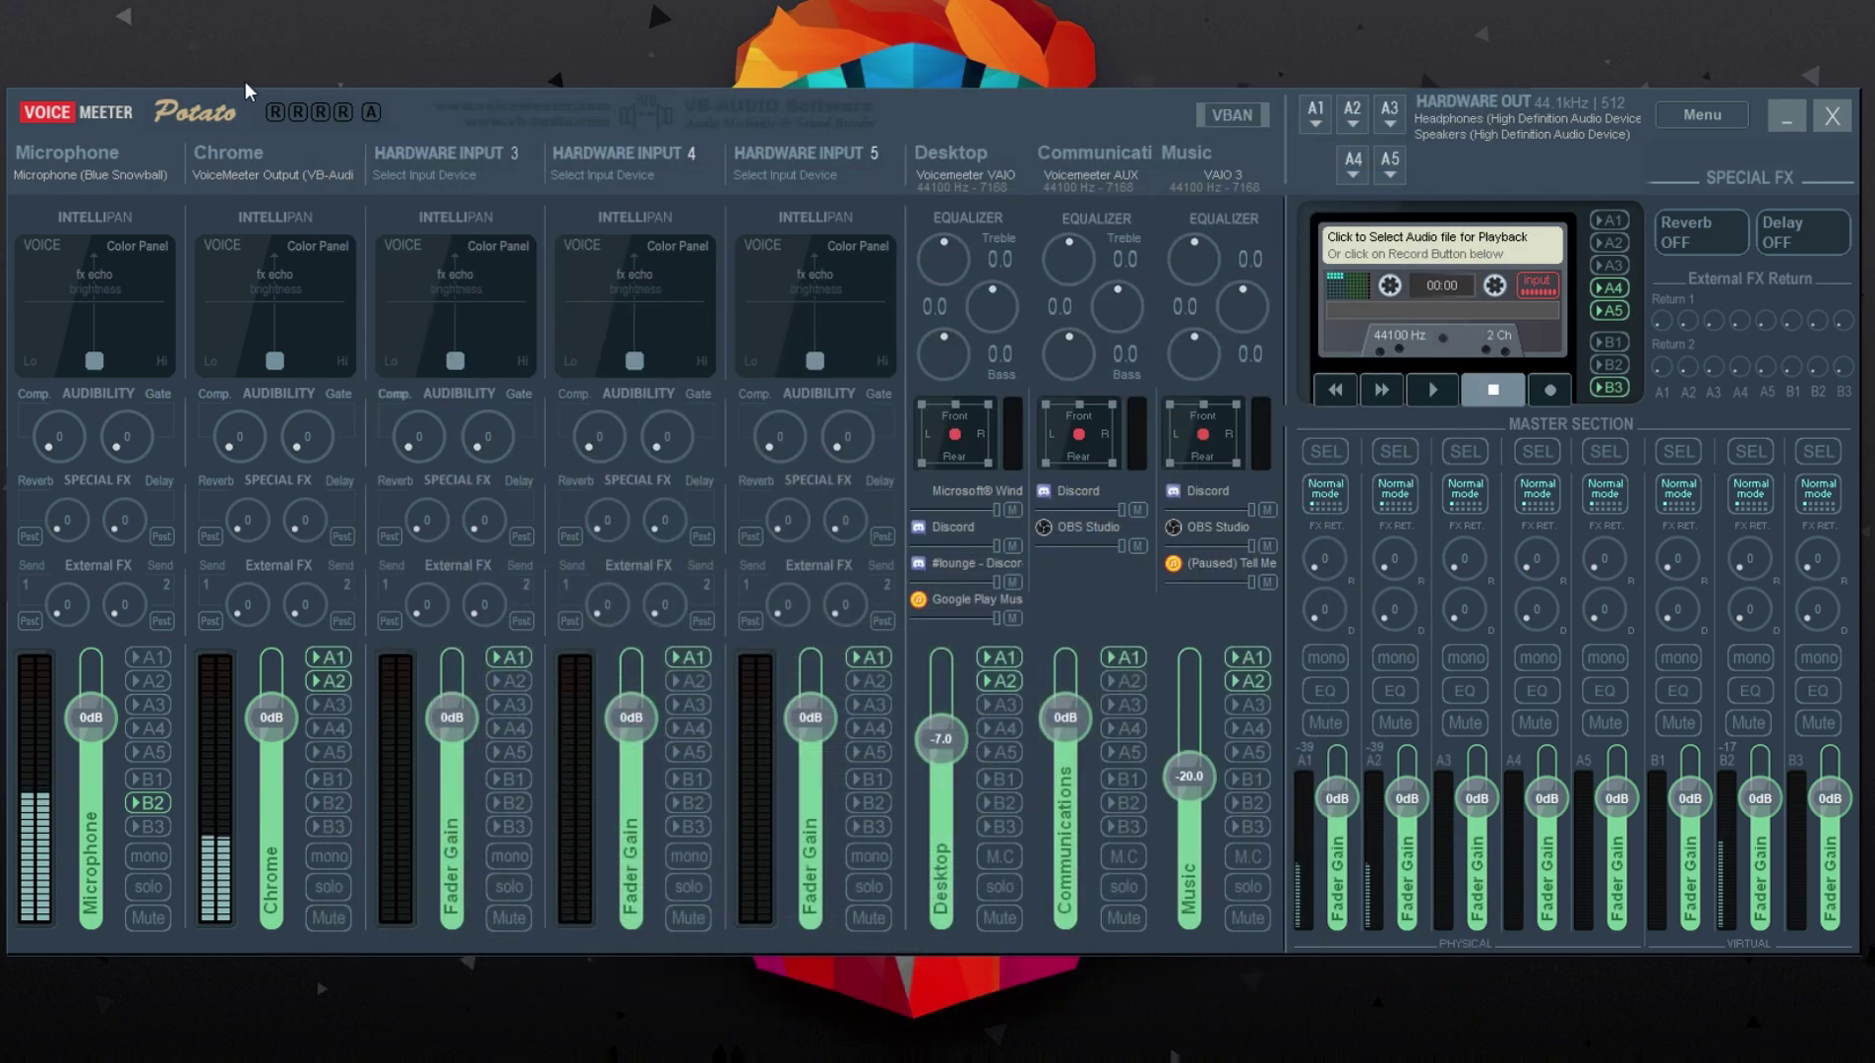